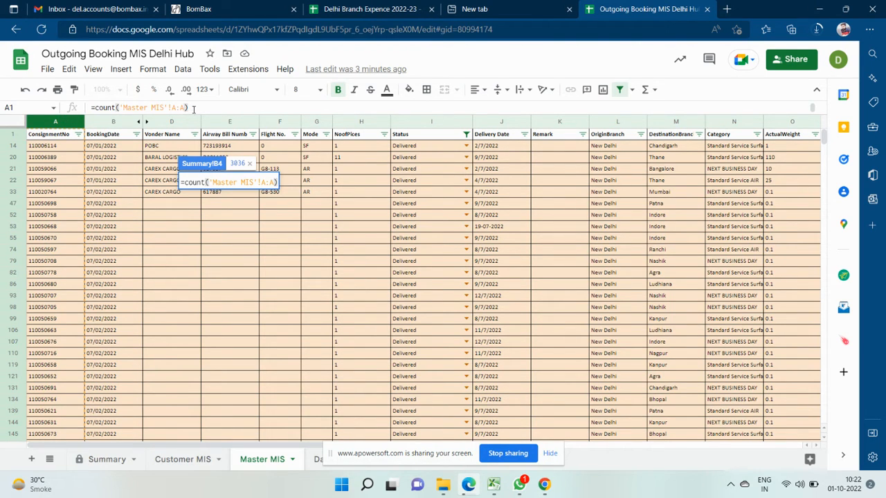
Enter =count('Master MIS'!A:A) as the Total Shipments formula in cell B4 of the Summary sheet
key(Return)
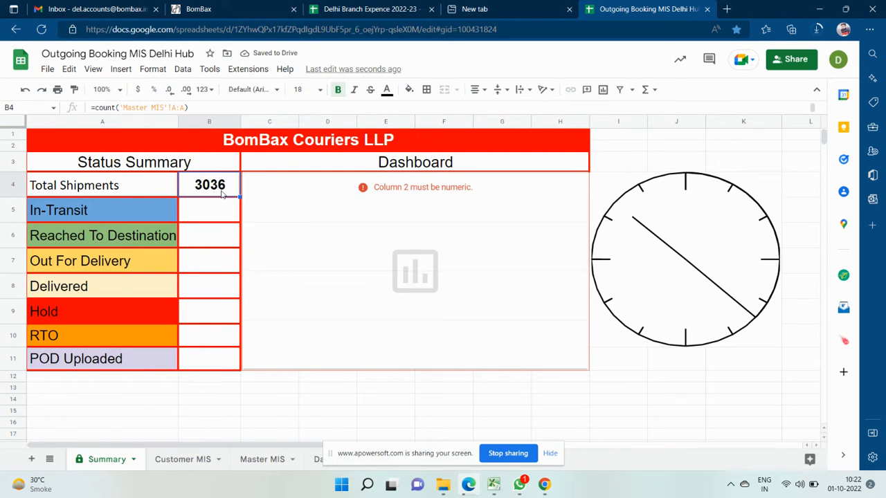
Enter a COUNTIF formula in the In-Transit cell B5 over Master MIS column I with an empty-text criterion, and return to the Summary sheet
click(211, 218)
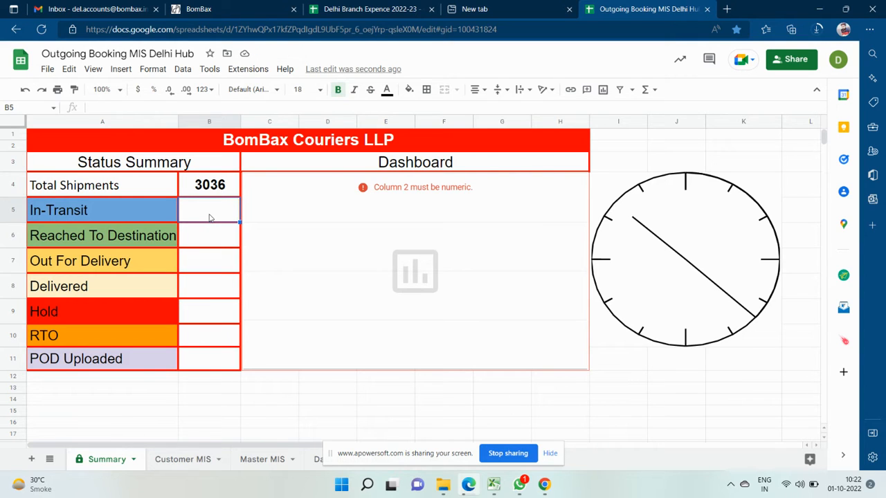
text(=count)
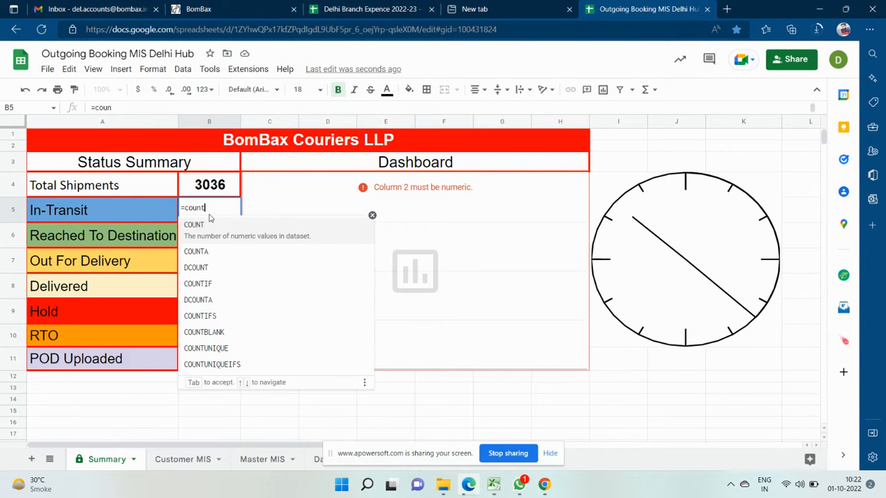
text(if)
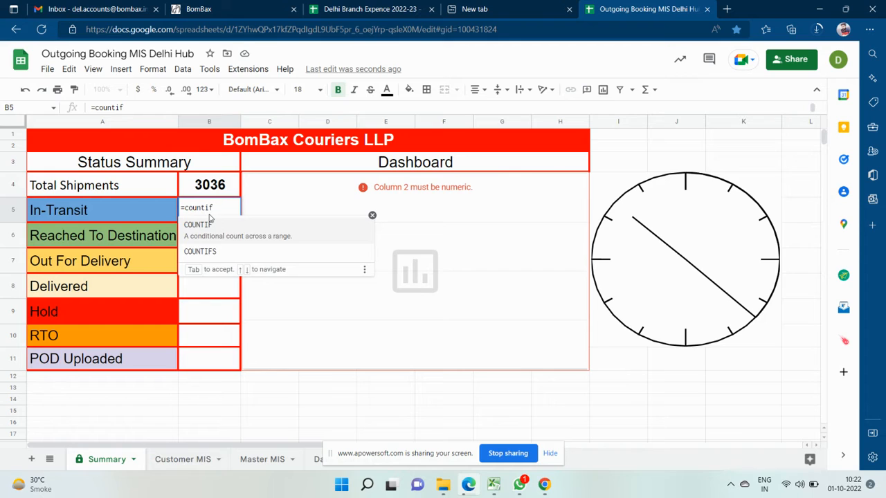
text(()
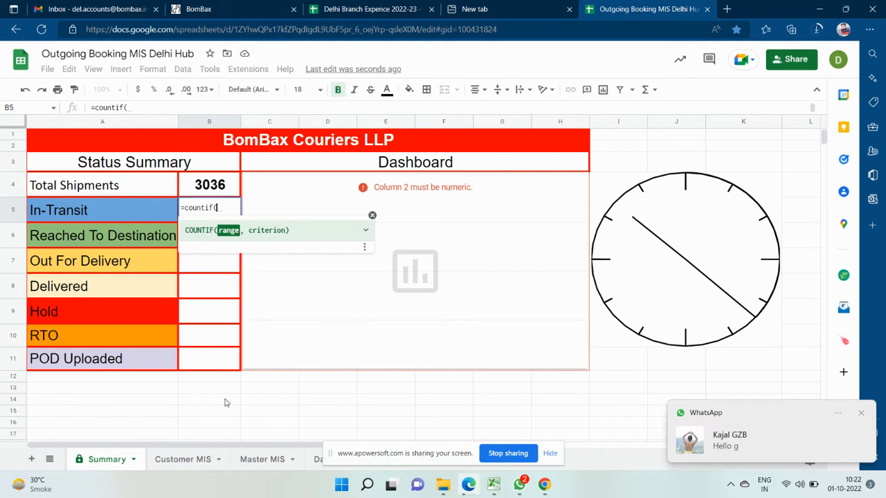
click(243, 463)
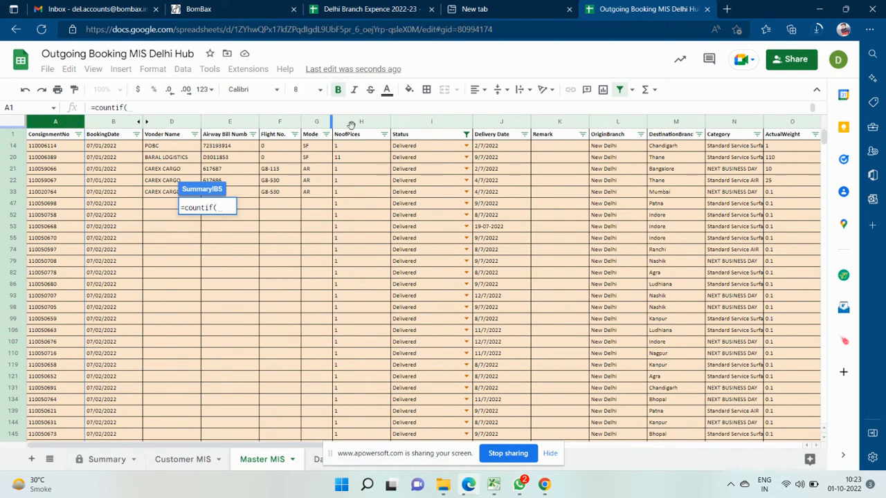
click(429, 125)
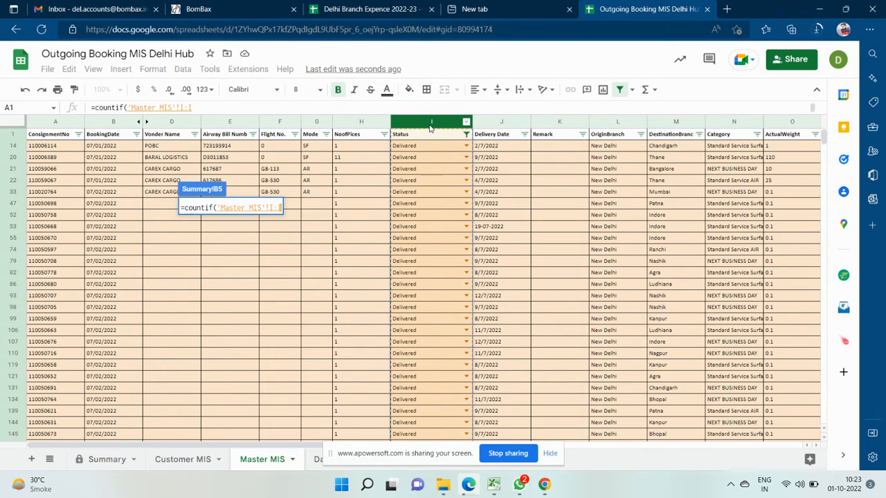
text(,")
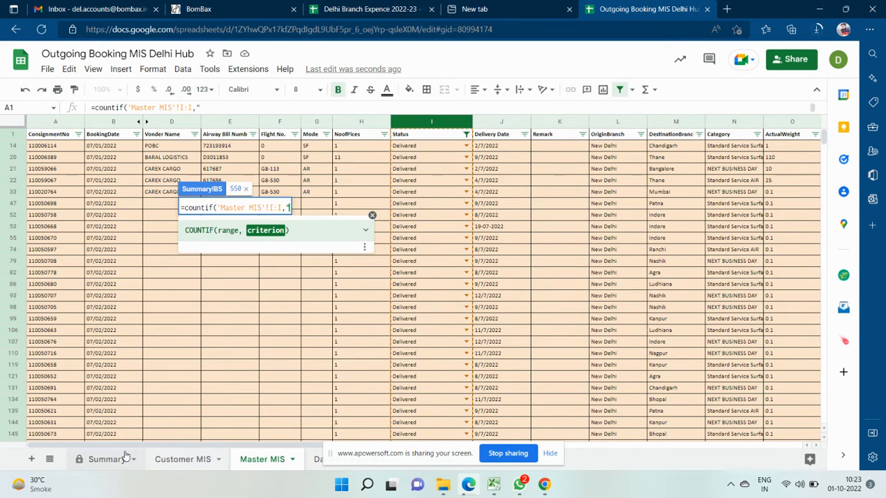
click(166, 465)
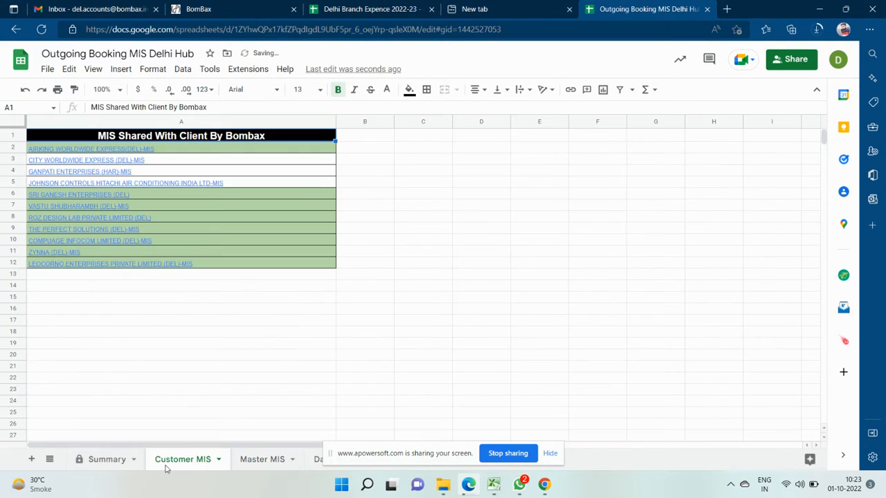
click(119, 461)
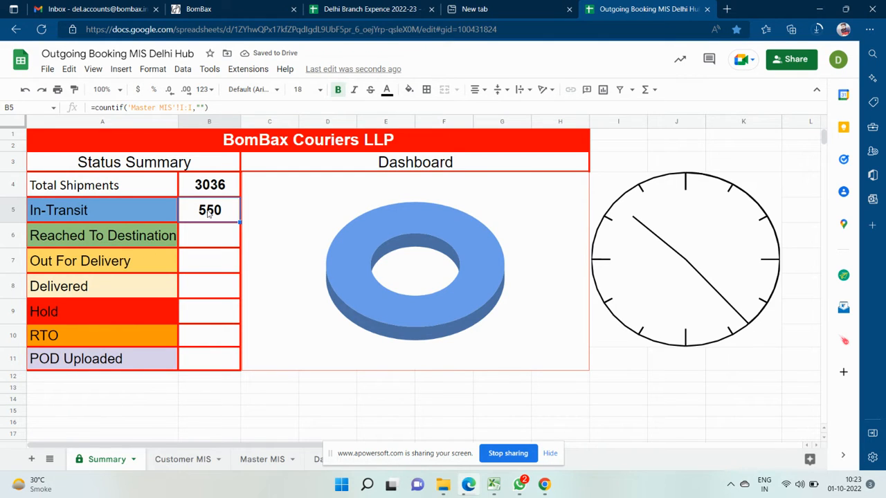
Set the criterion of the COUNTIF formula in cell B5 to "In-Transit"
click(200, 107)
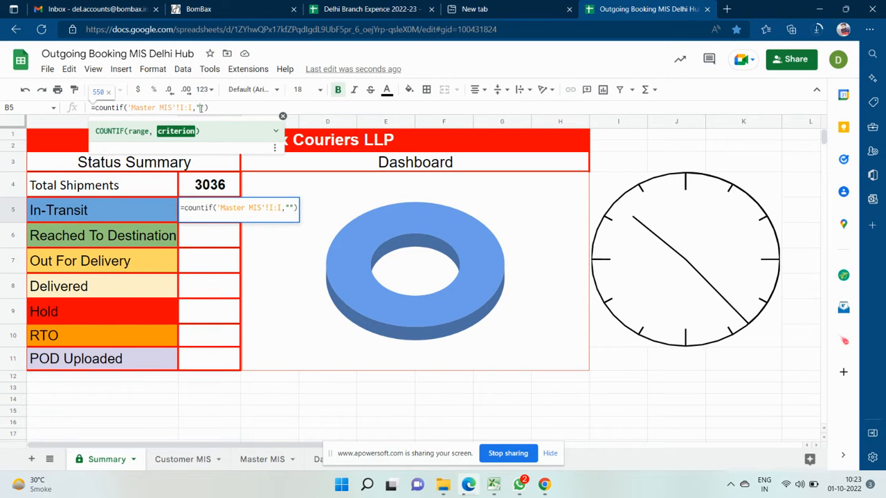
text(In)
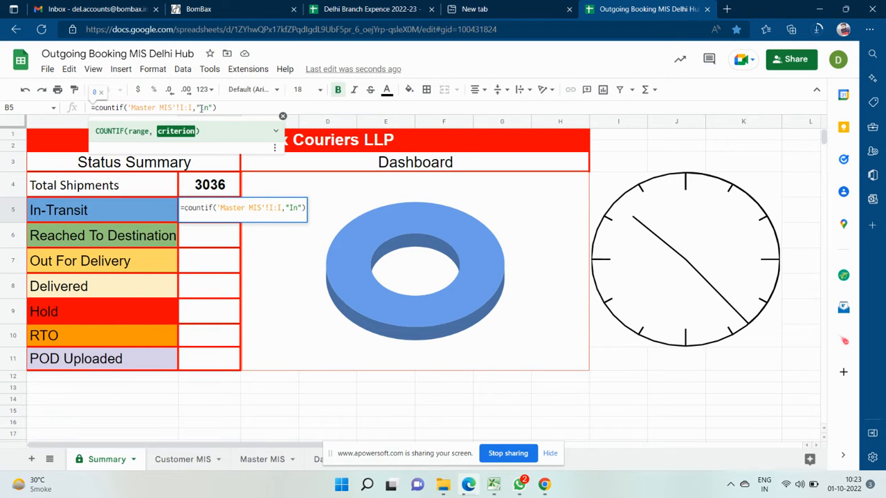
text(-)
text(T)
text(ransi)
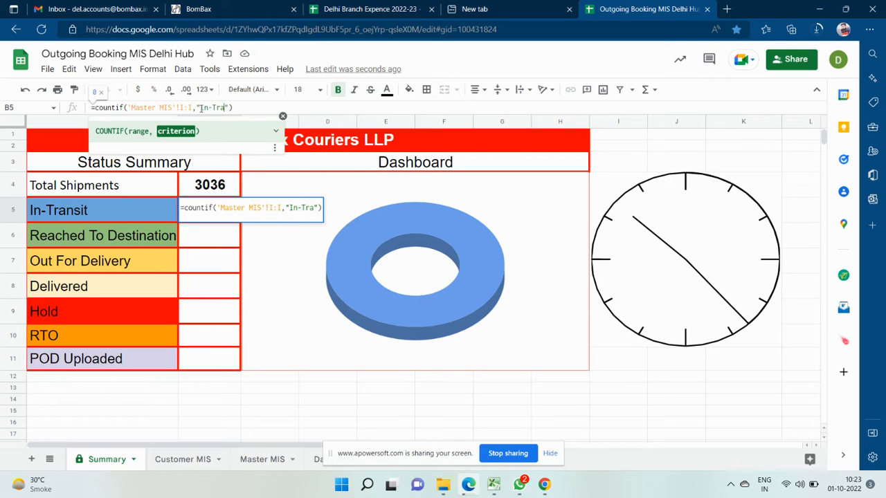
text(t)
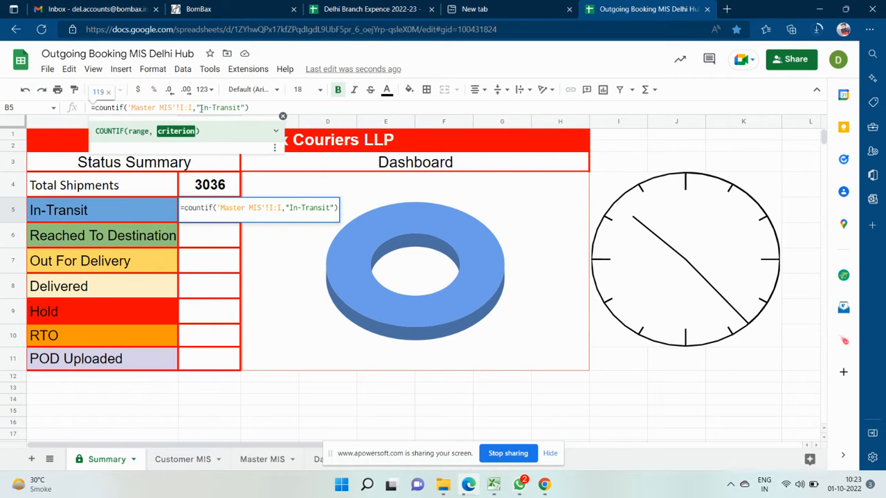
key(Return)
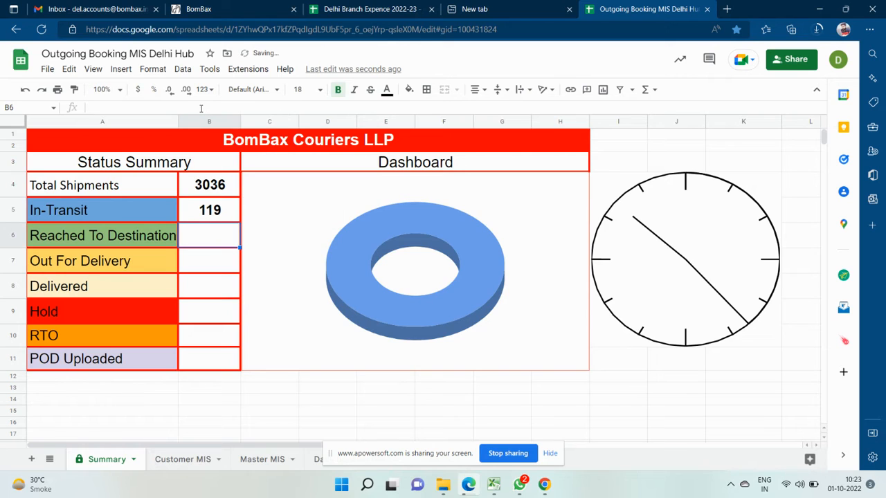
Enter a COUNTIF formula in the Reached To Destination cell B6 over Master MIS column I with an empty-text criterion
click(196, 208)
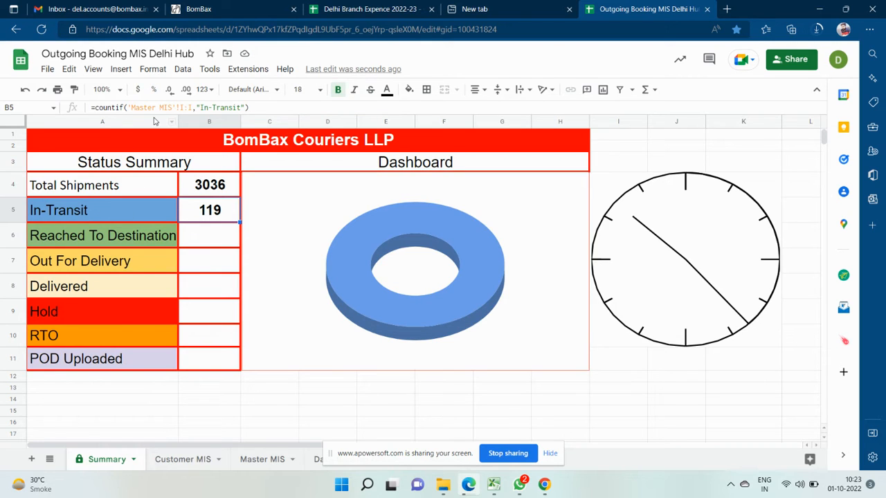
click(205, 239)
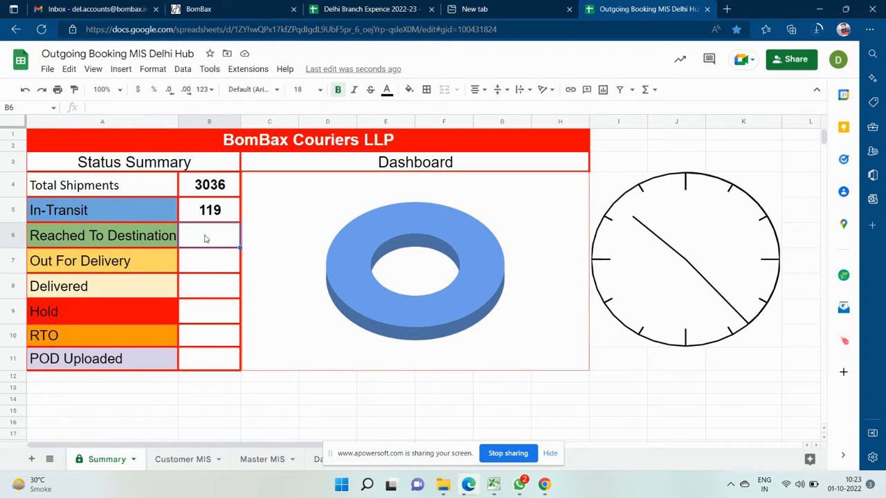
key(Up)
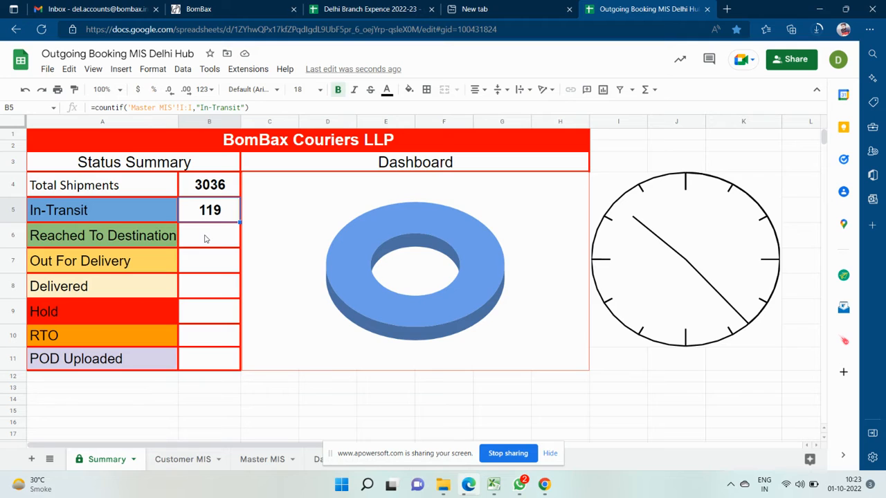
click(204, 239)
text(=)
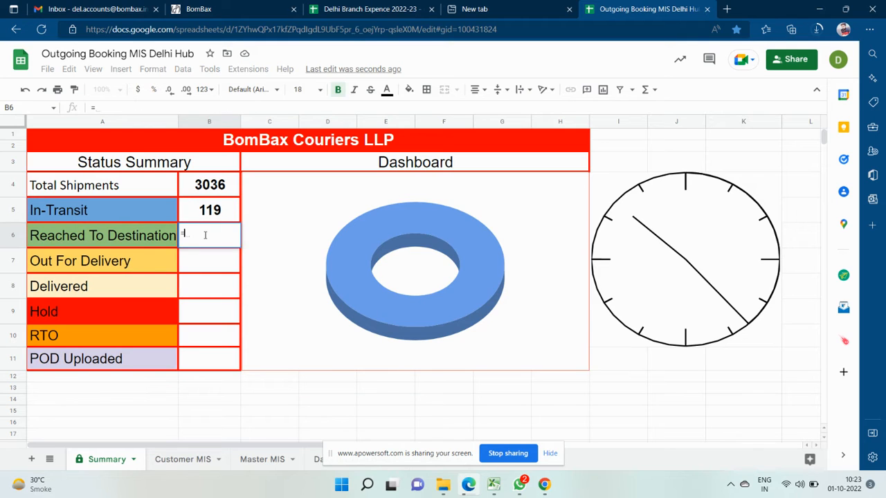
text(co)
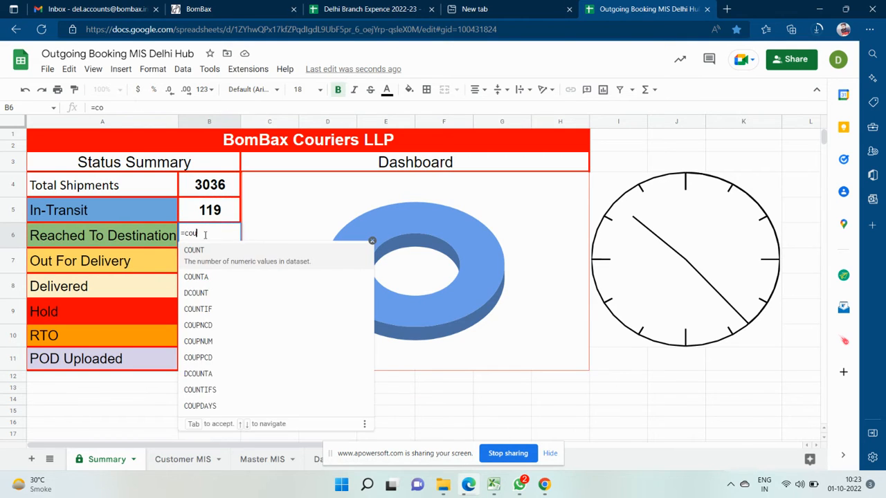
text(untif()
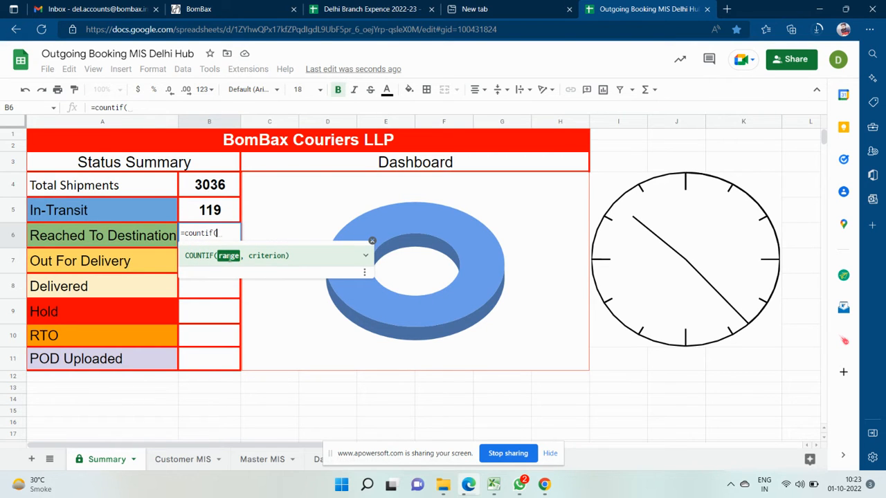
click(267, 460)
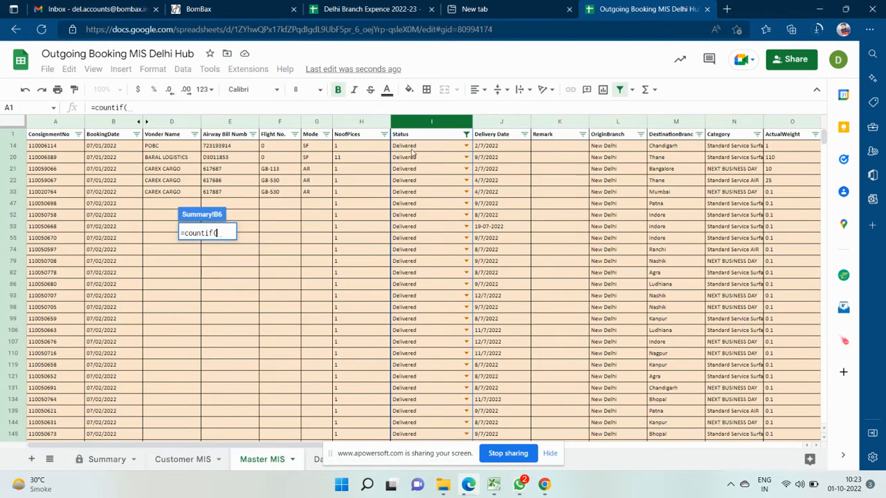
click(406, 122)
text(,)
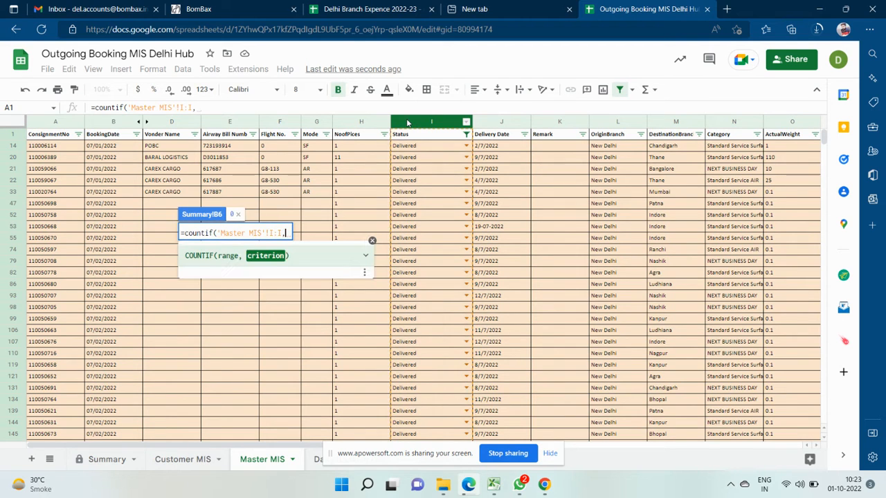
click(107, 460)
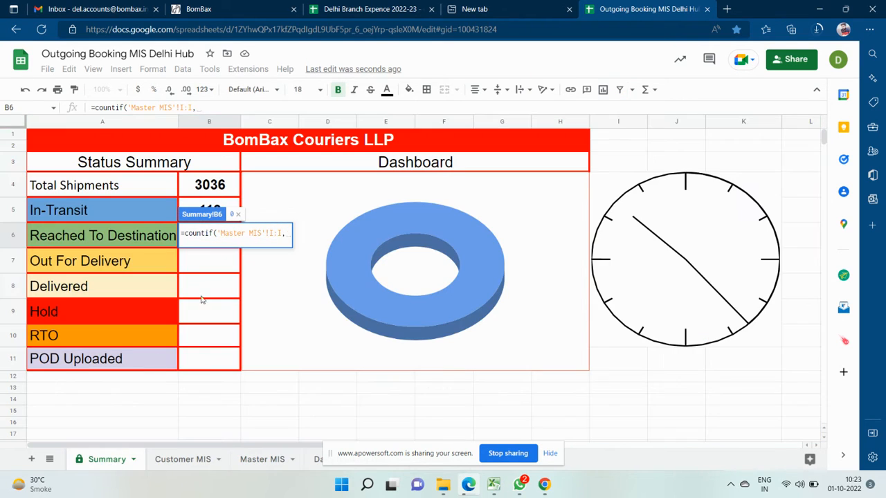
text(")
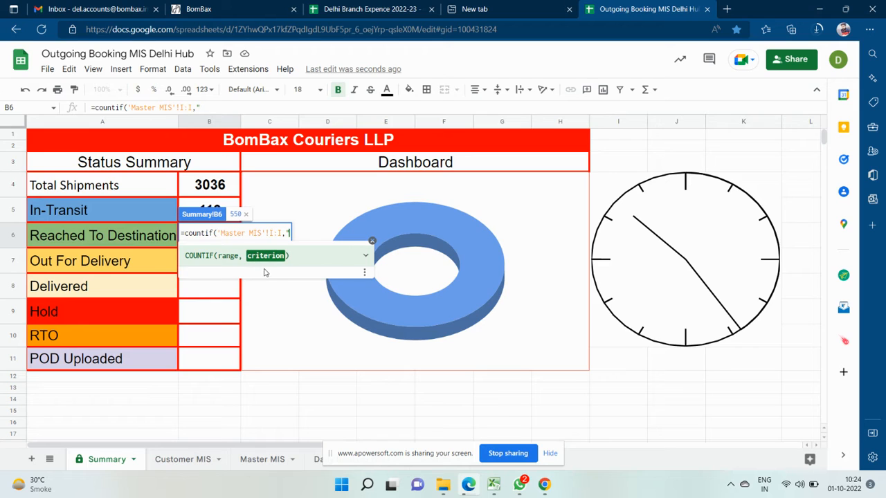
click(88, 237)
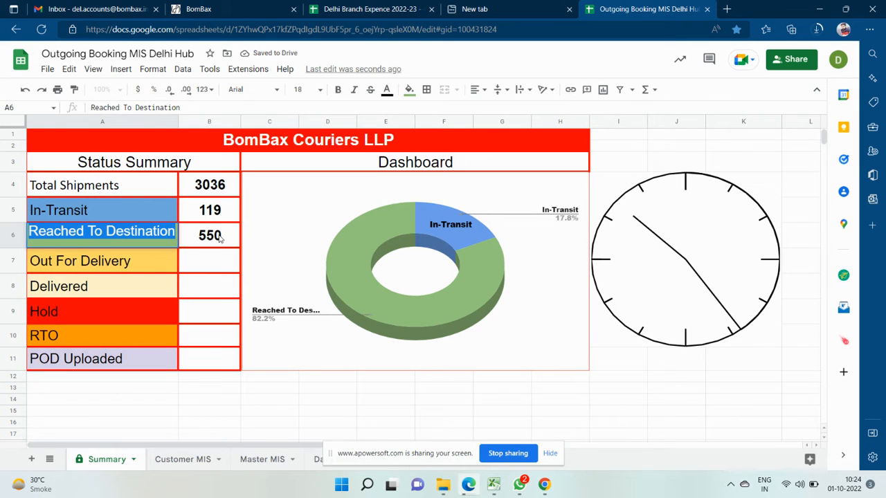
Replace the empty criterion in cell B6's COUNTIF formula with "Reached To Destination"
click(196, 240)
click(201, 108)
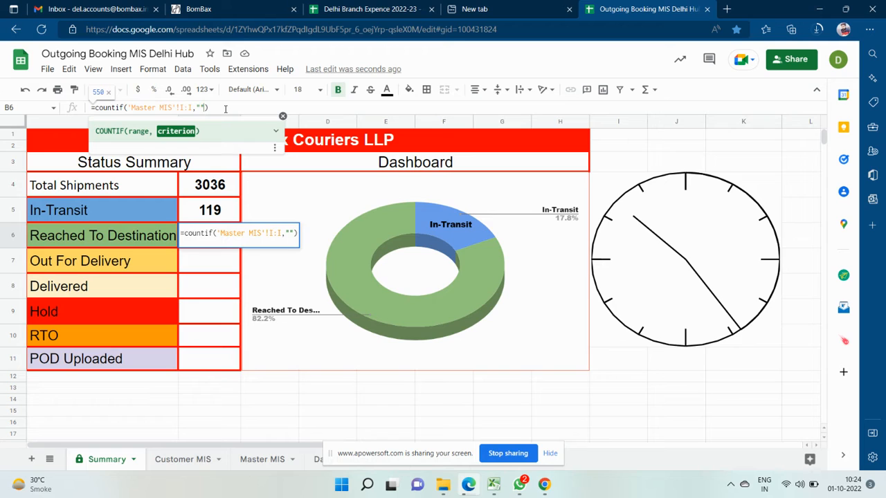
key(BackSpace)
key(BackSpace)
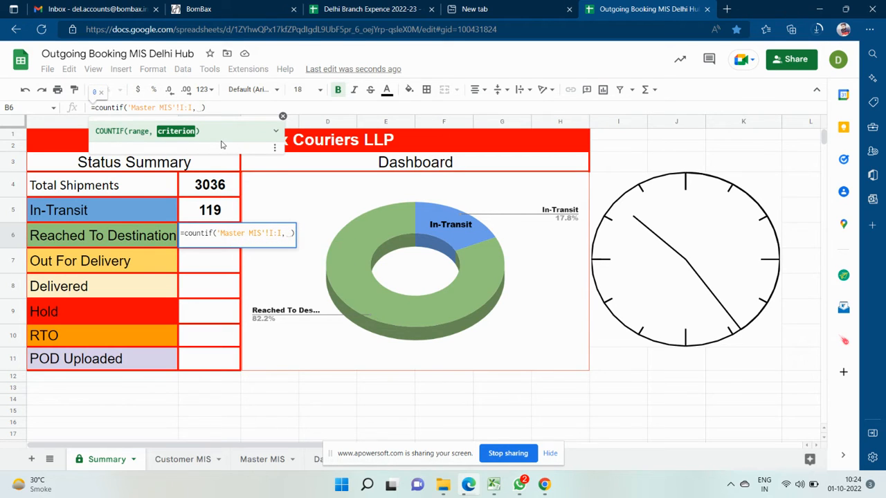
text(")
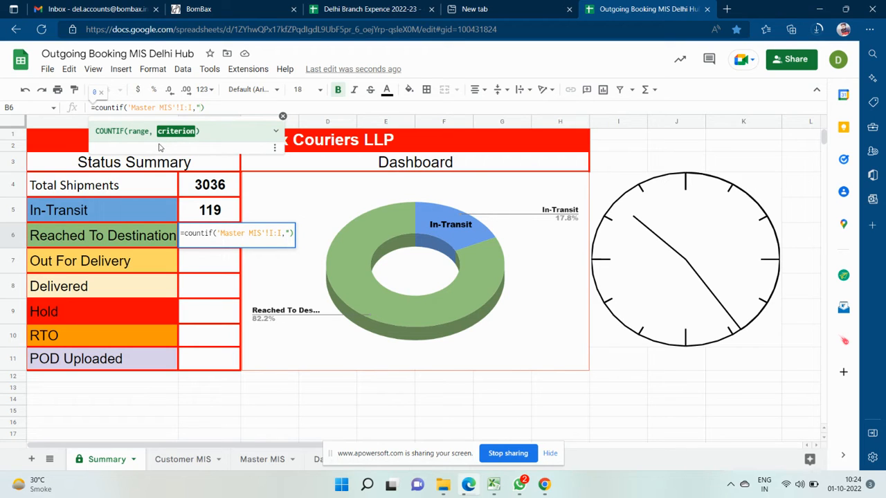
text(Reache)
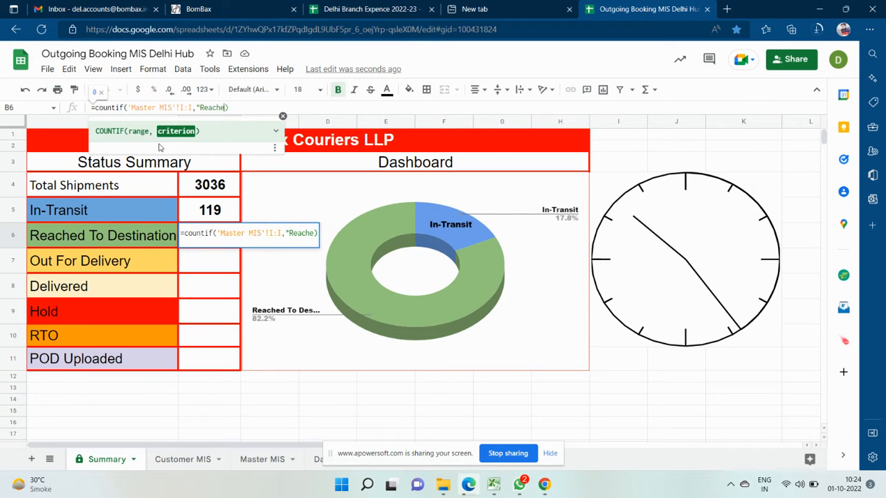
text(d )
text(To Des)
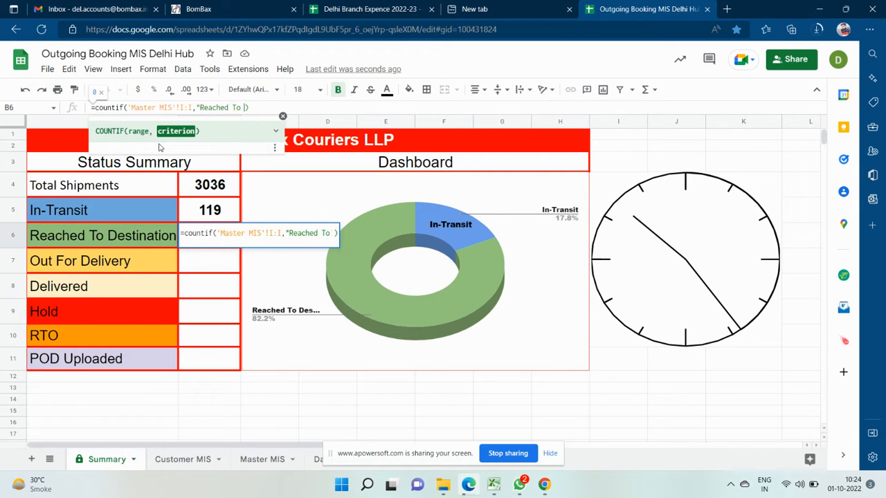
text(ti)
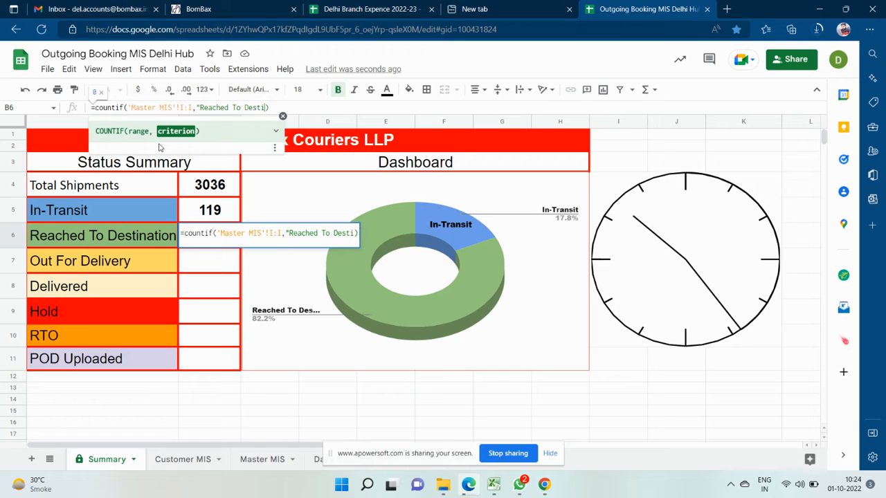
text(nation)
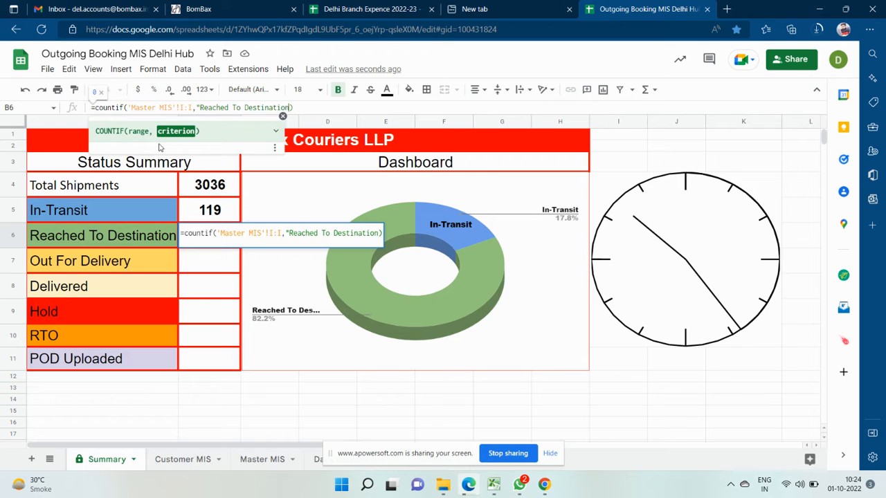
text(")
key(Return)
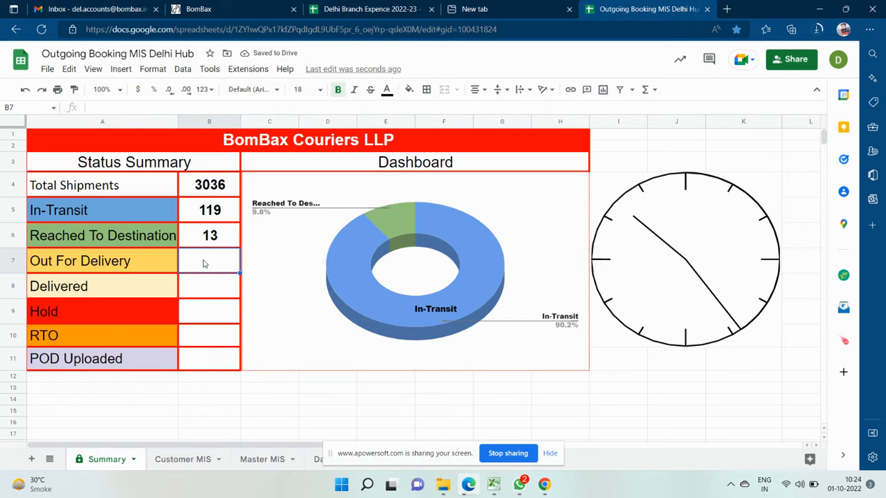
Enter a COUNTIF formula in the Out For Delivery cell B7 over Master MIS column I with the criterion "Out For Delivery"
text(=count)
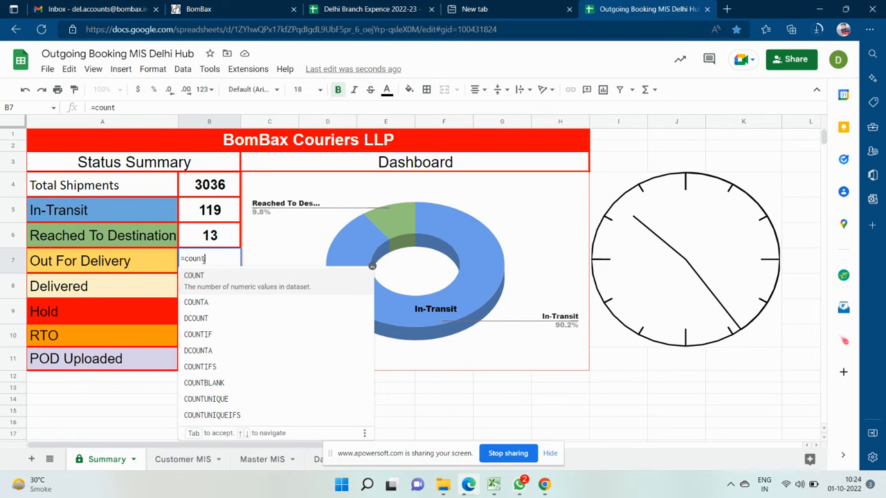
text(if()
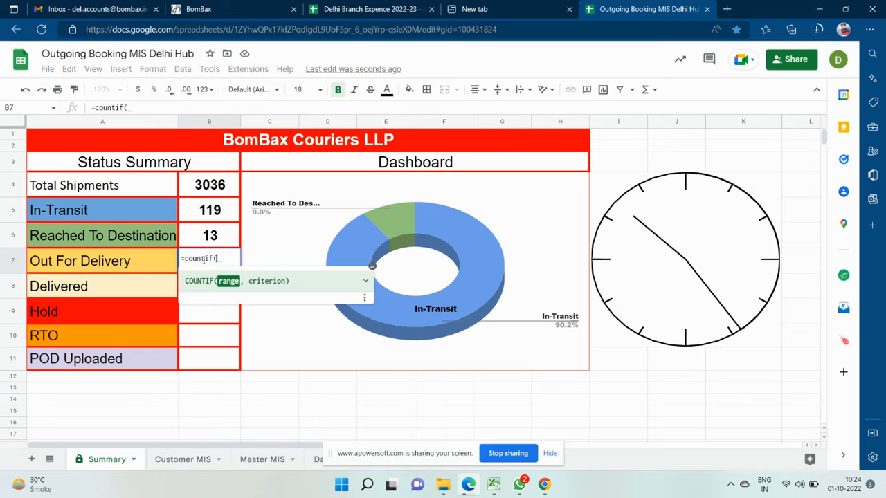
click(283, 459)
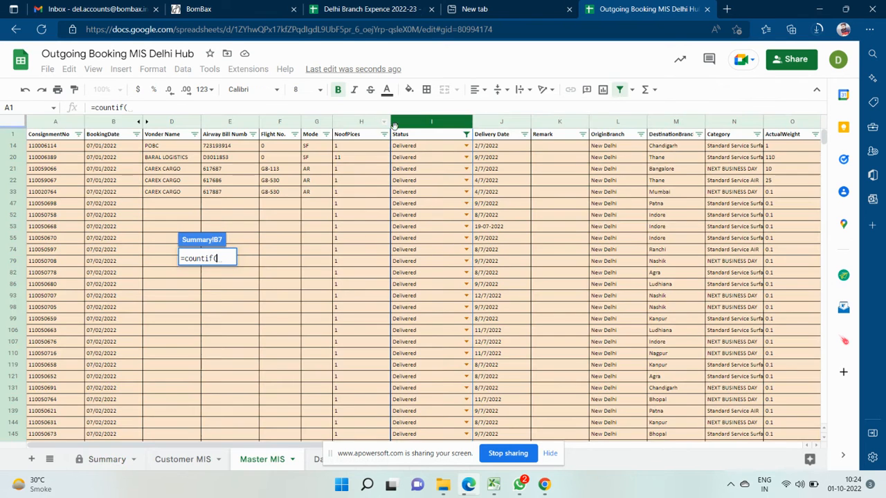
click(394, 125)
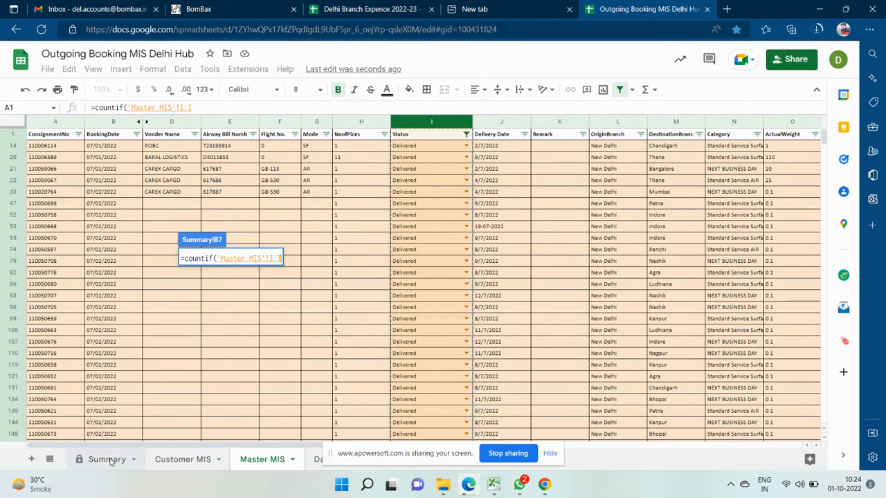
click(107, 459)
text(,")
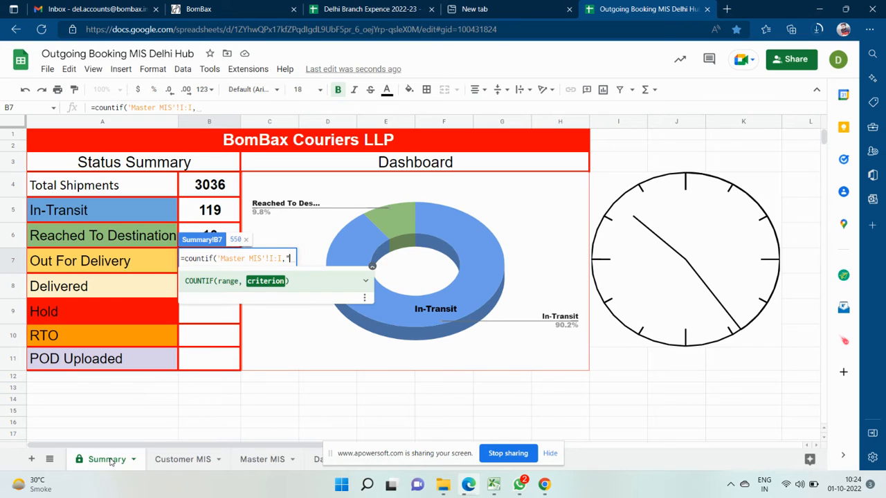
text(Out For Delivery)
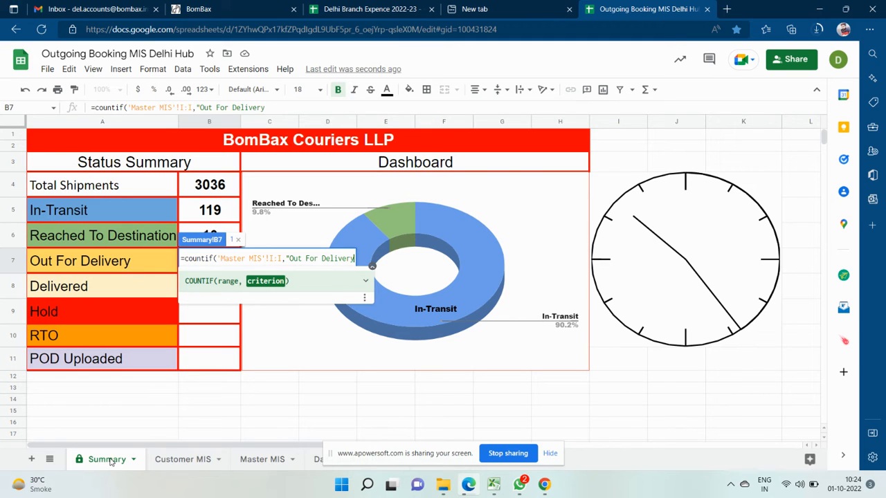
text("))
key(Return)
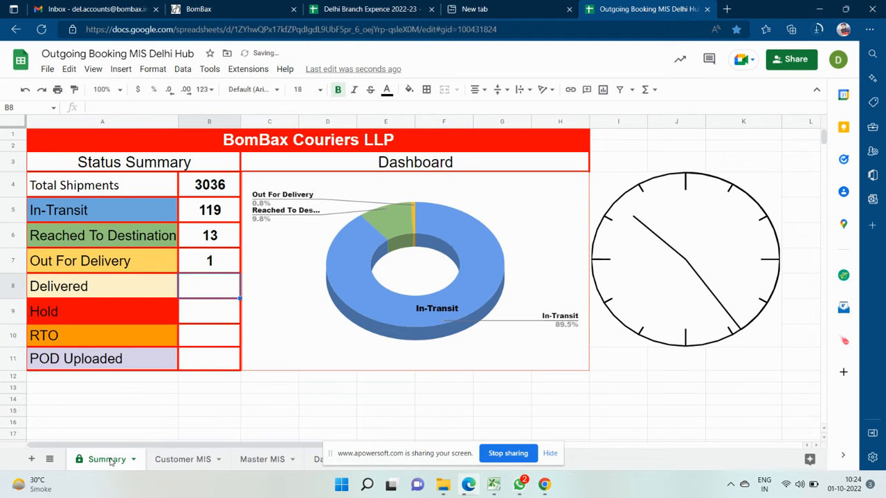
Enter a COUNTIF formula in the Delivered cell B8 over Master MIS column I with the criterion "Delivered)"
text(=)
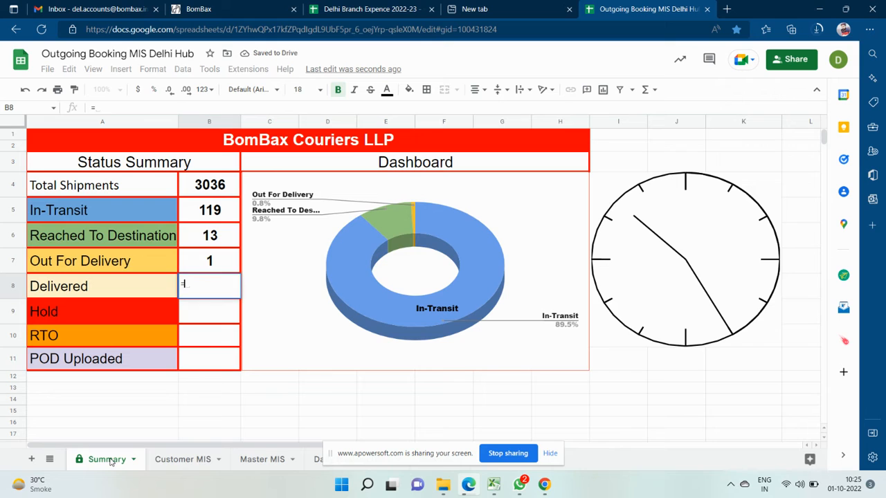
text(count)
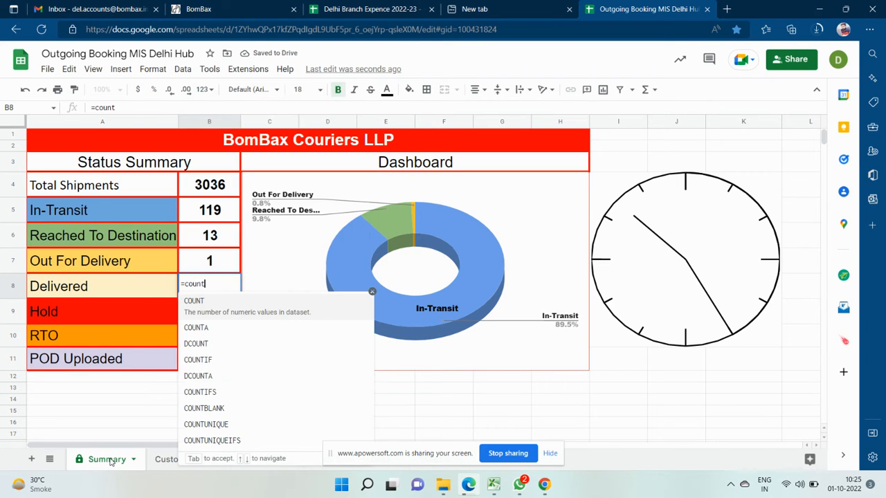
text(if()
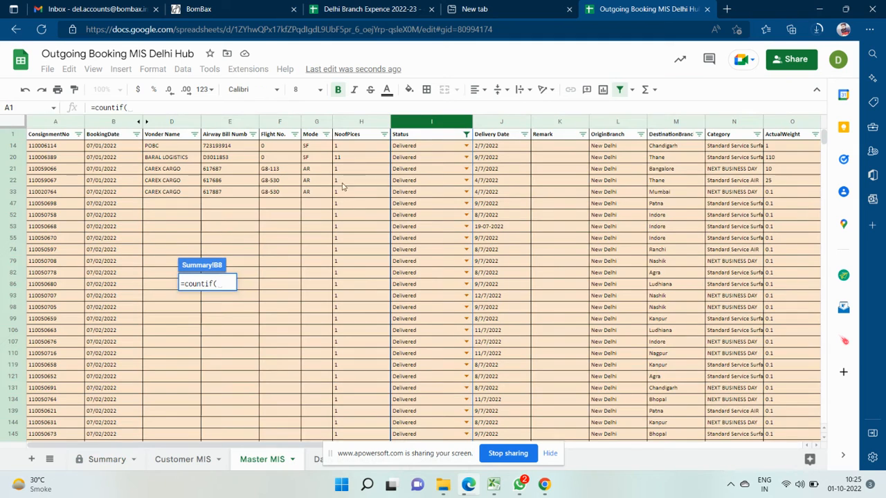
click(280, 460)
click(415, 115)
text(,)
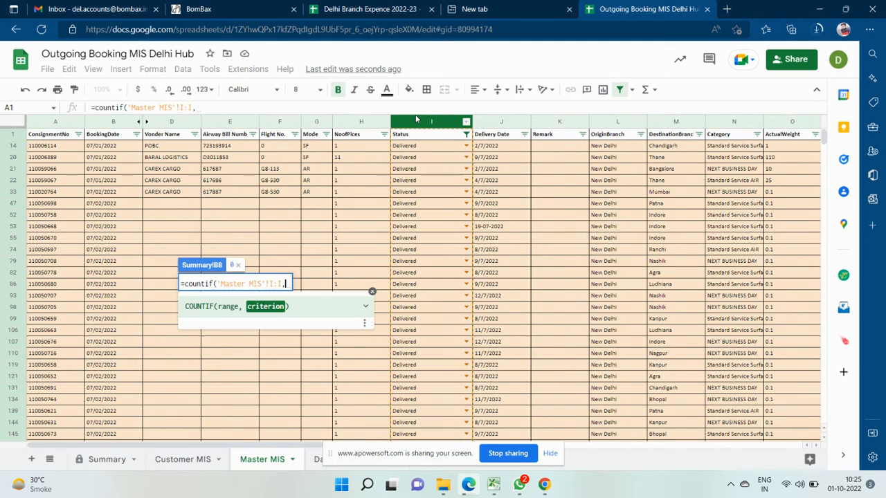
click(116, 458)
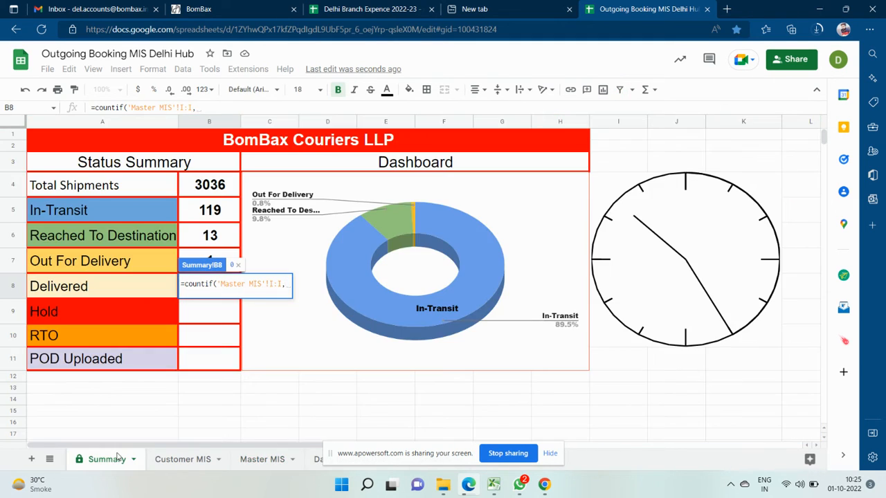
text("D)
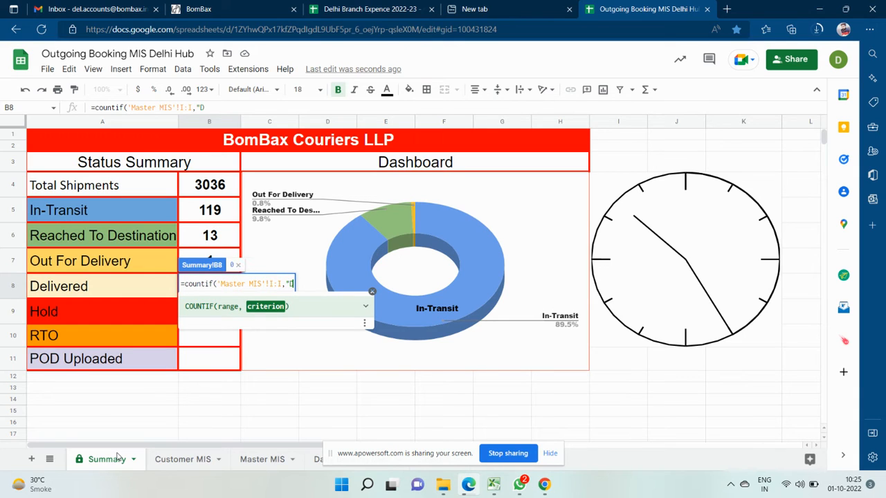
text(elivered"))
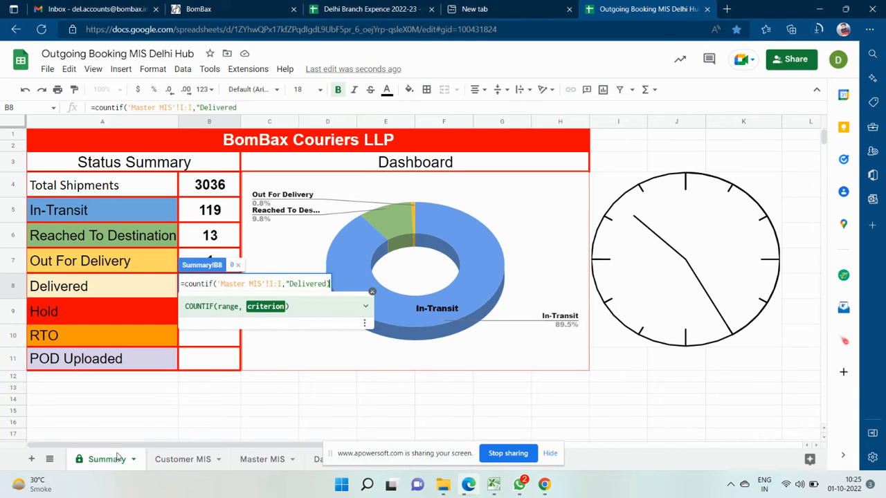
key(Return)
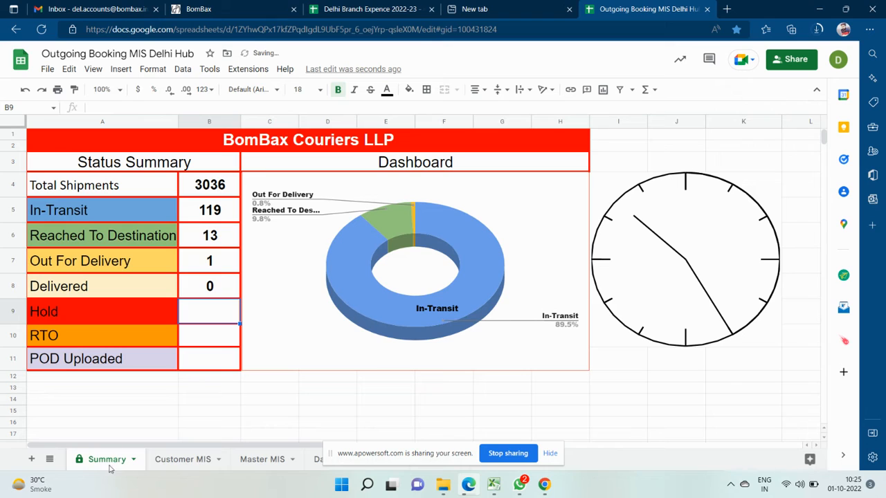
Remove the stray closing parenthesis from the criterion in cell B8's COUNTIF formula so it reads "Delivered"
click(209, 287)
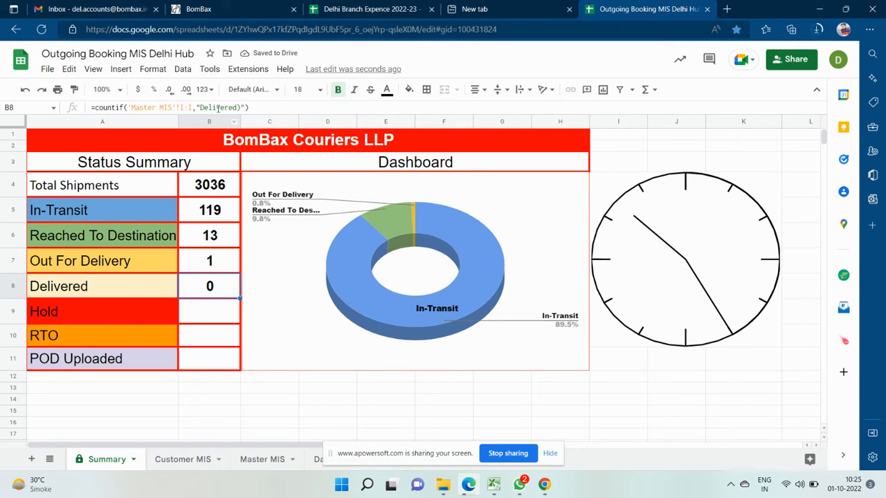
click(240, 107)
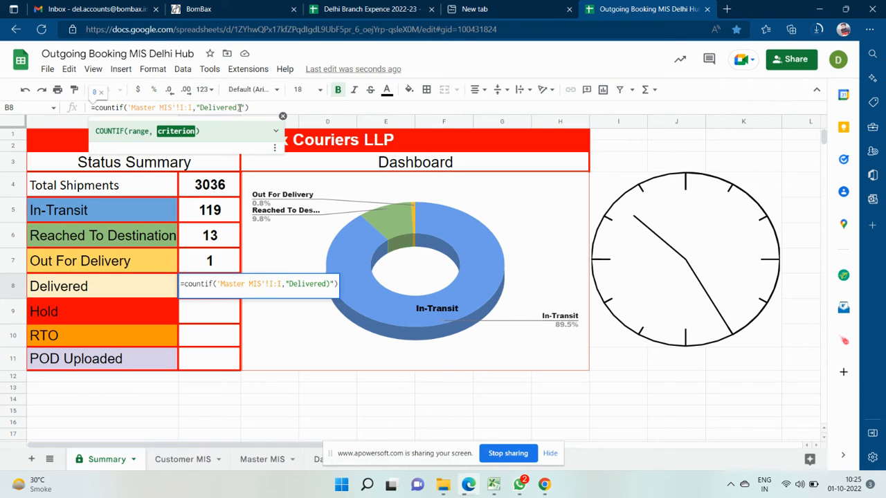
click(72, 297)
double_click(70, 294)
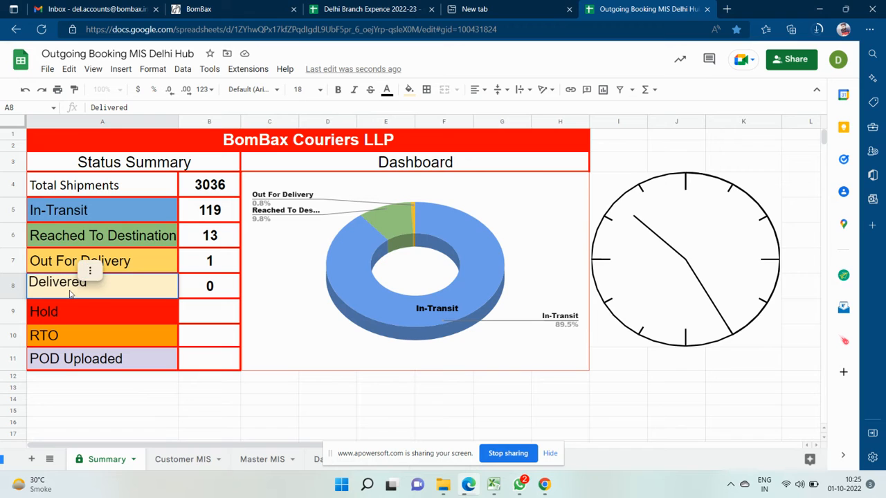
double_click(68, 283)
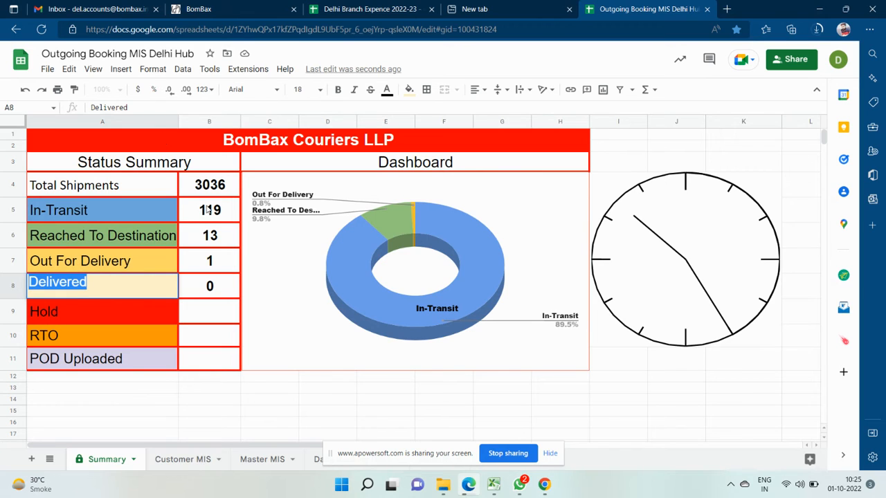
click(220, 296)
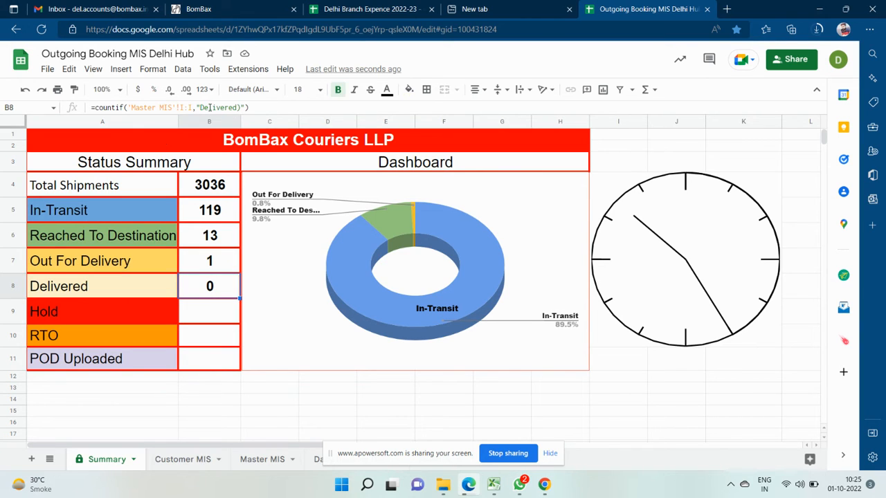
drag(202, 107, 245, 107)
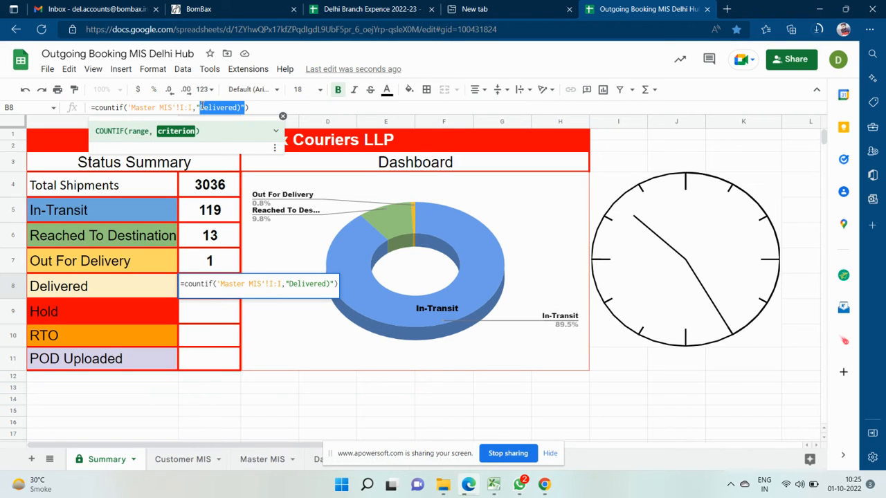
click(200, 107)
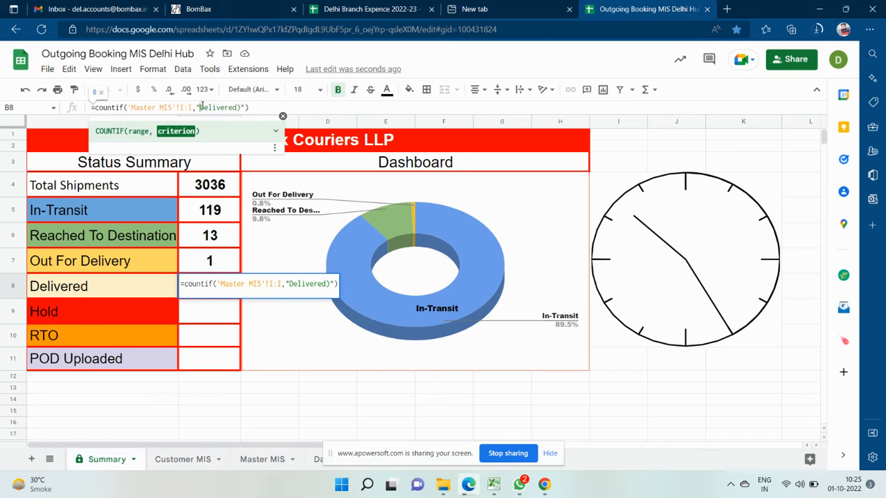
key(Right)
key(Right)
key(BackSpace)
key(Return)
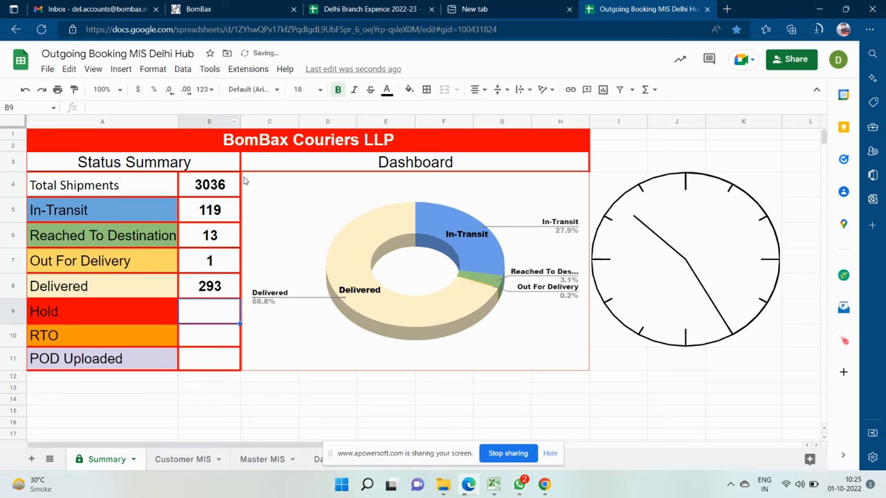
text(=vloo)
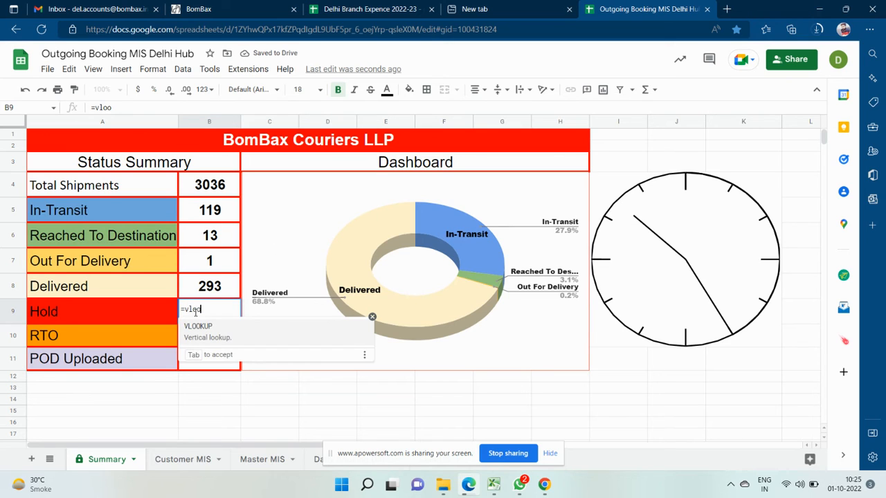
key(Escape)
key(Escape)
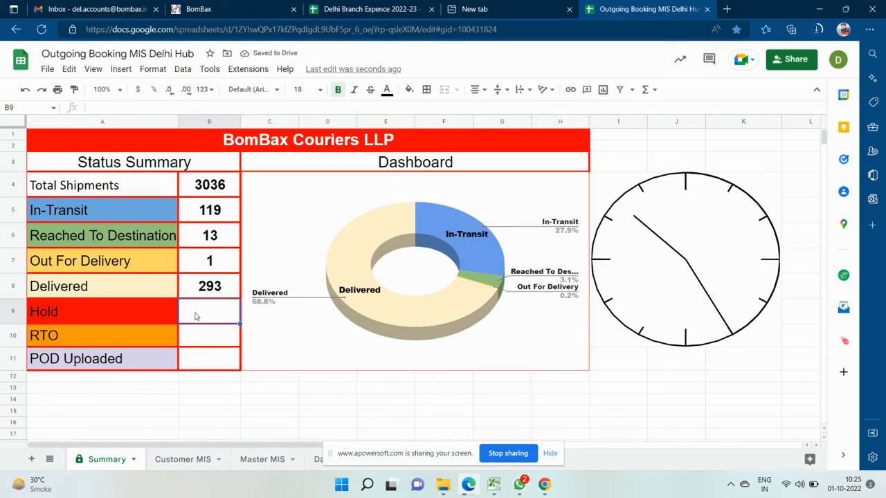
Enter a COUNTIF formula in the Hold cell B9 over Master MIS column I with the criterion "Hold)"
text(=count)
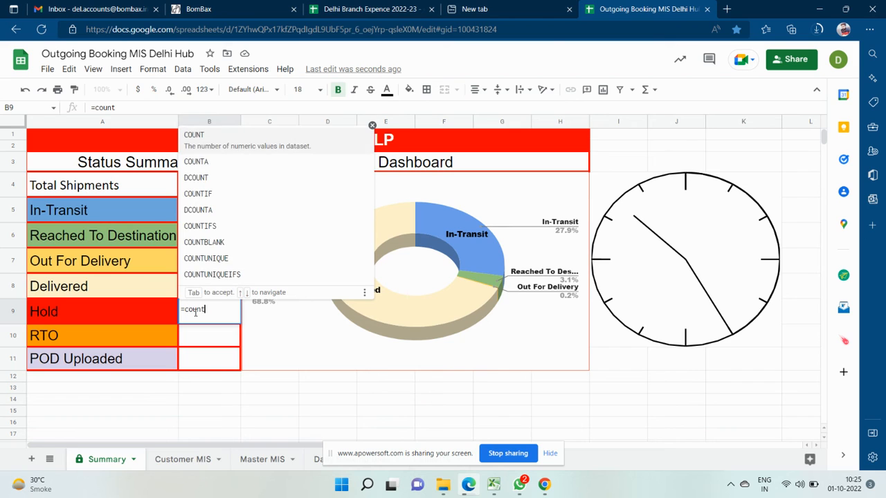
text(I)
text(f()
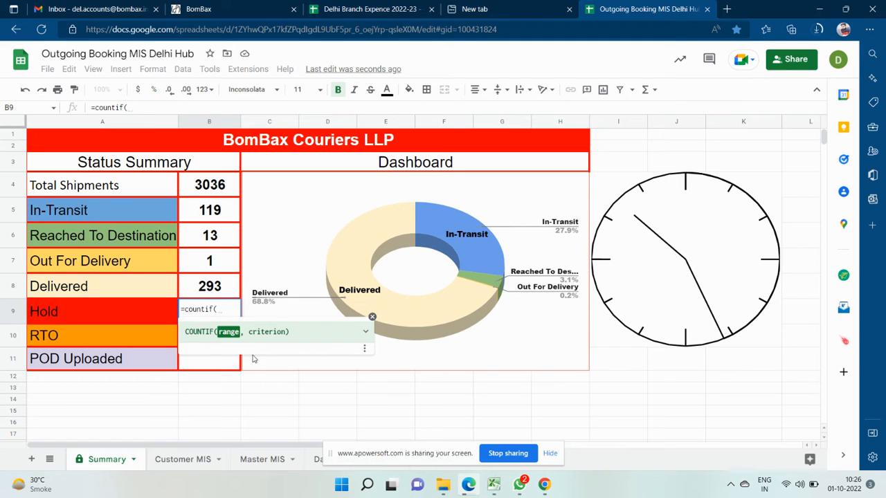
click(279, 460)
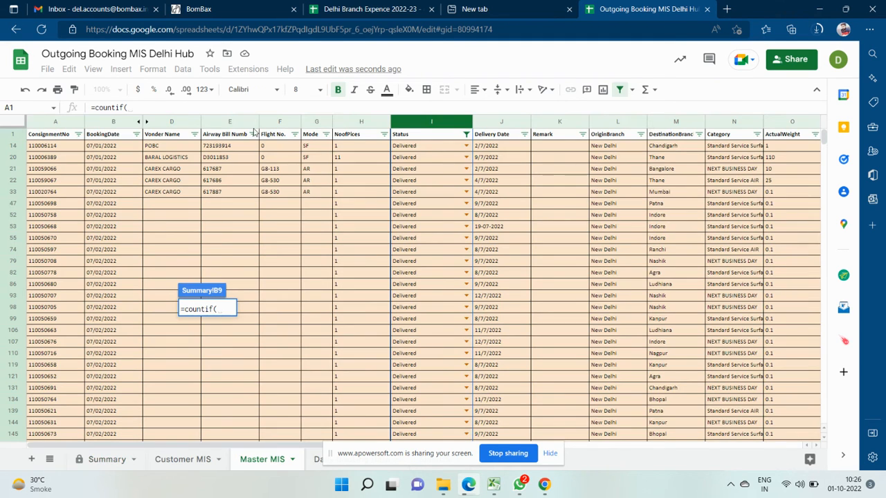
click(416, 122)
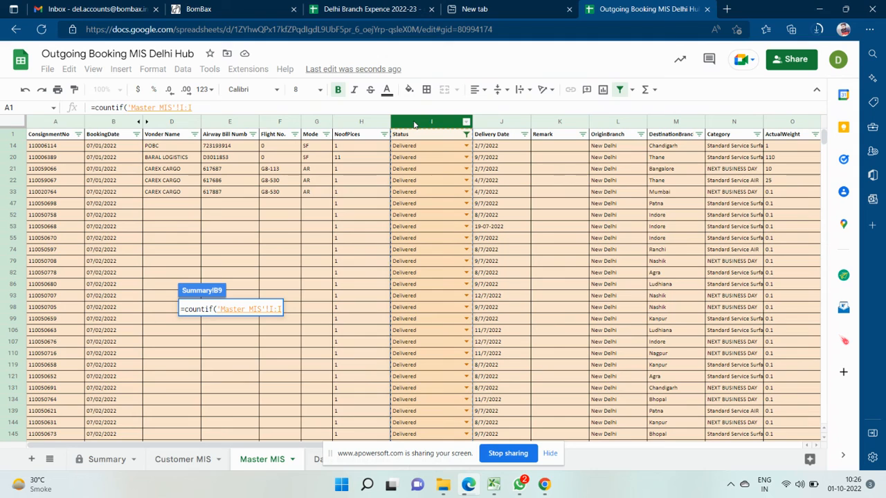
text(,)
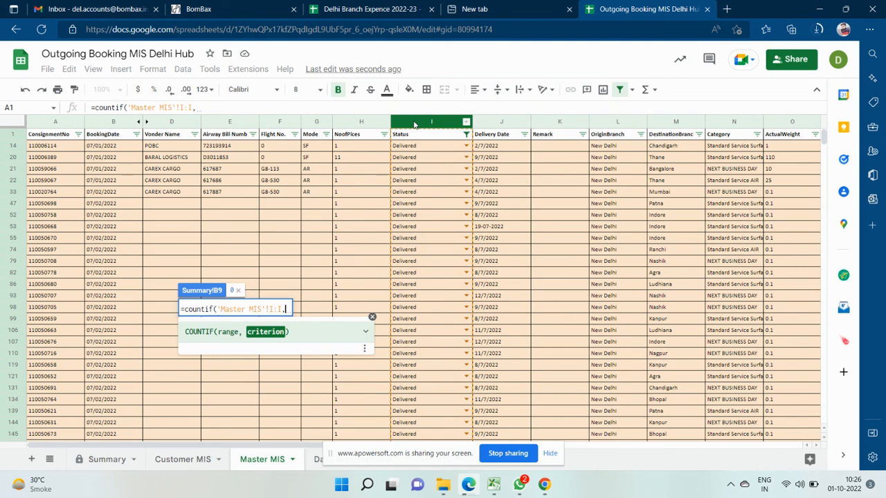
click(111, 460)
text(")
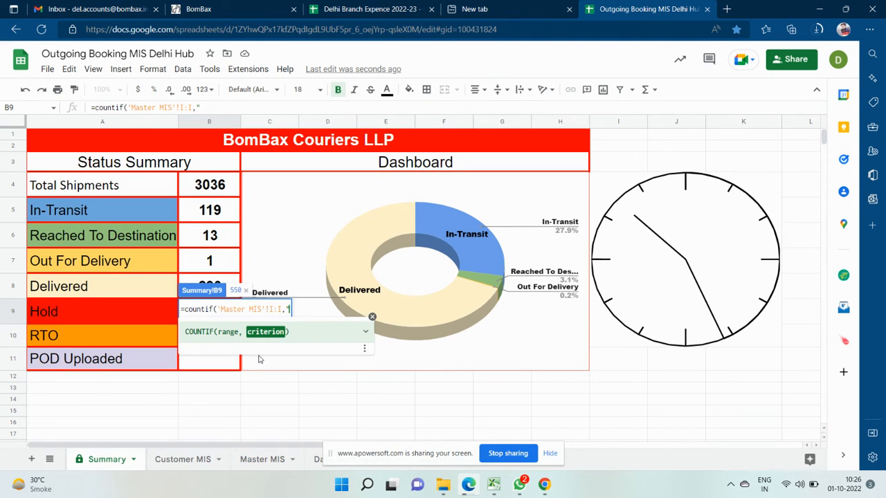
text(Hold"))
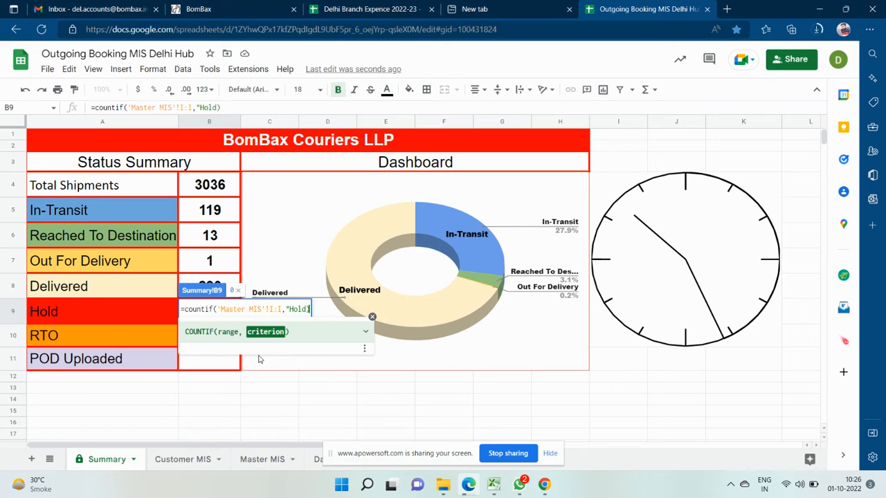
key(Return)
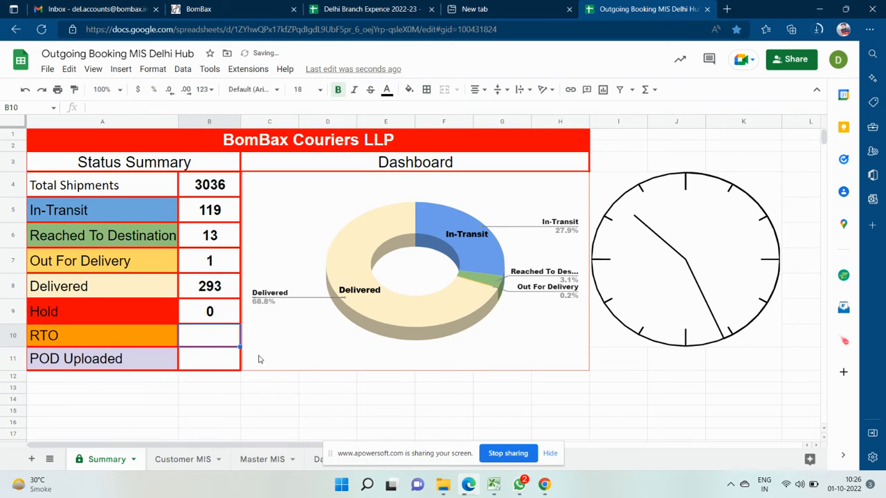
Remove the stray closing parenthesis from the criterion in cell B9's COUNTIF formula so it reads "Hold"
click(215, 315)
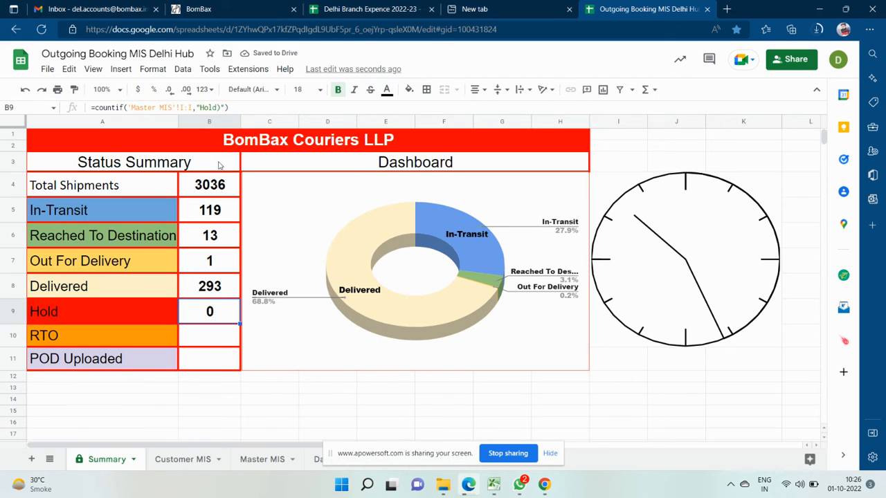
click(218, 108)
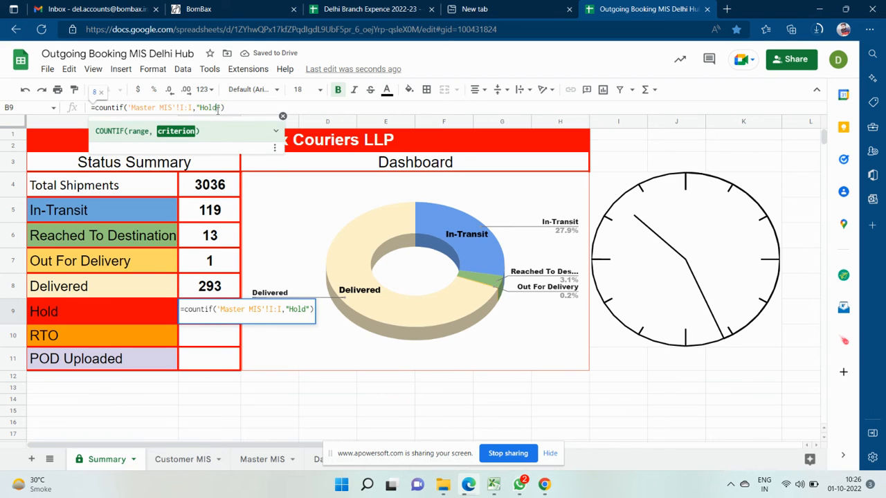
key(Return)
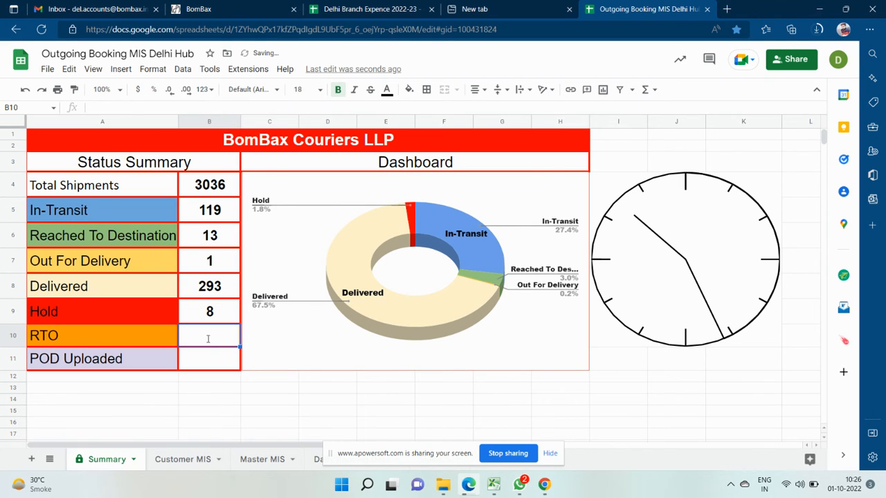
Enter a COUNTIF formula in the RTO cell B10 over Master MIS column I with the criterion "RTO", rejecting the auto-fill suggestion
text(=coun)
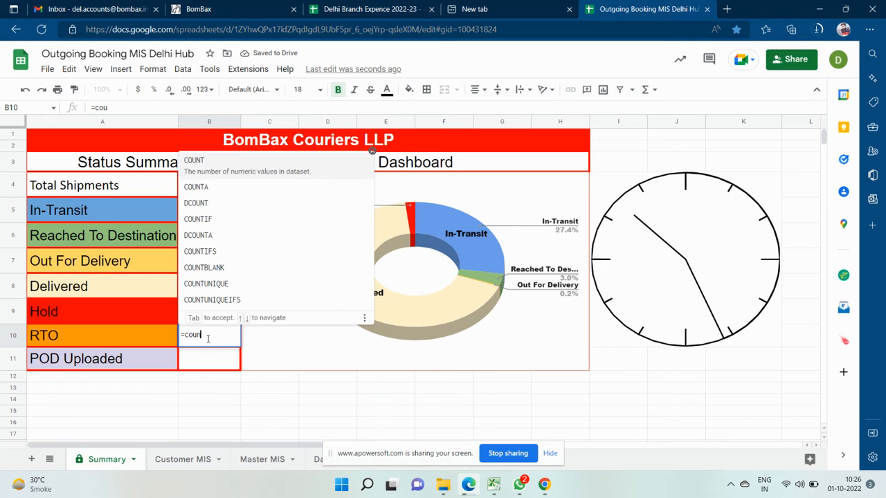
text(tif()
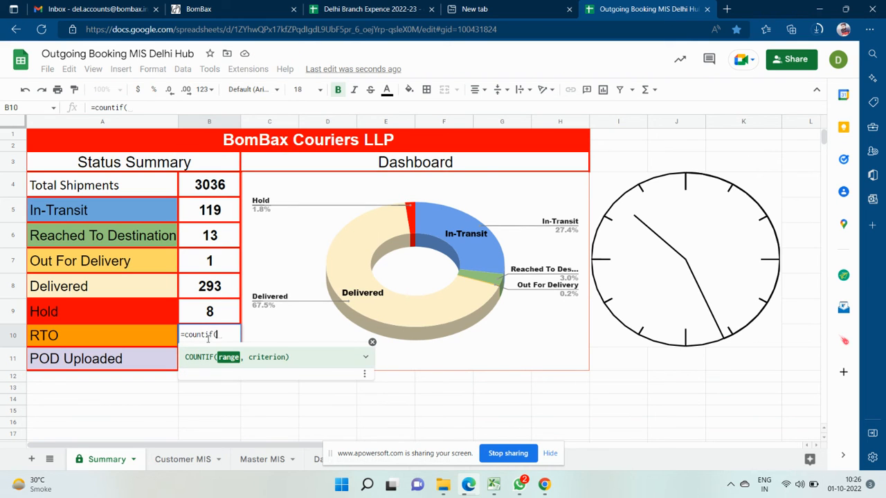
click(280, 468)
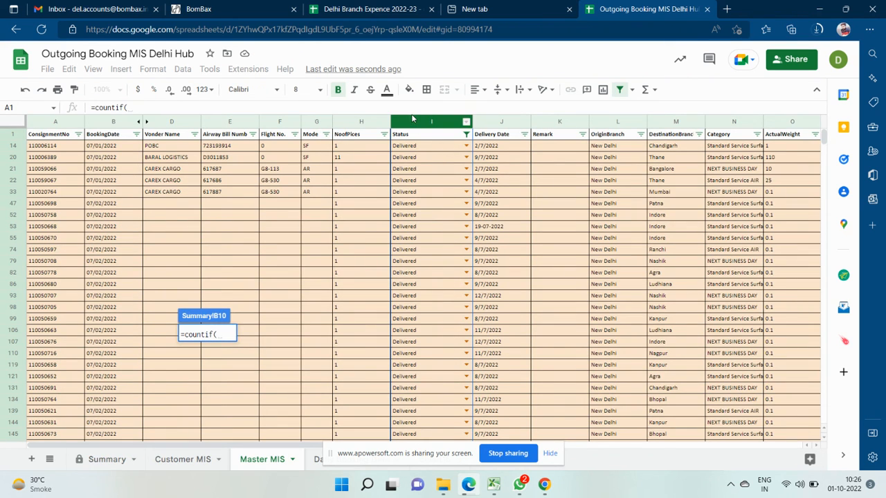
click(413, 120)
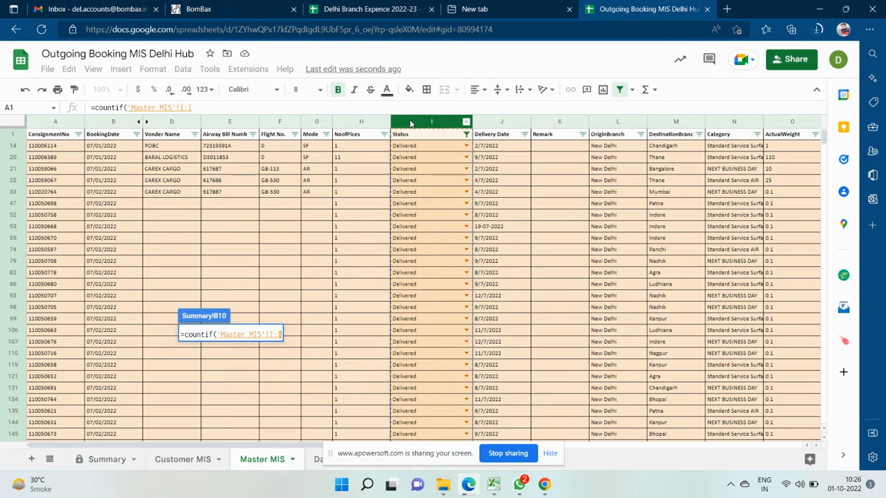
text(,)
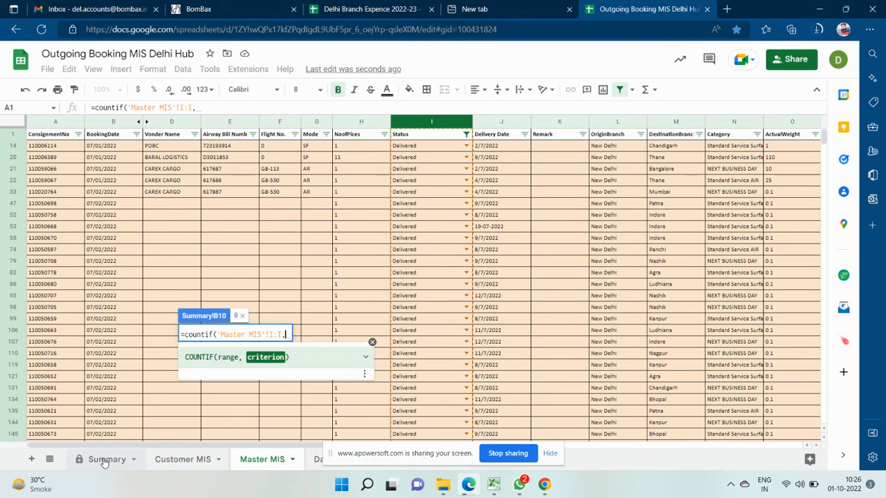
click(107, 459)
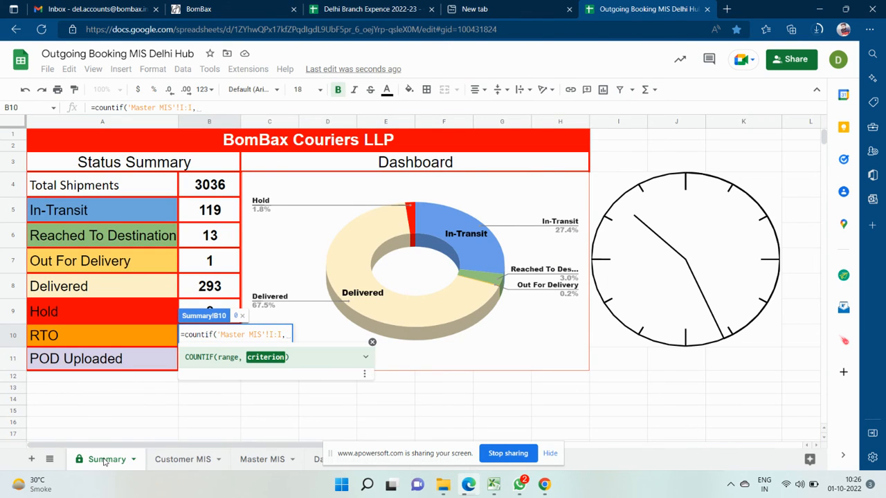
text("RTO)
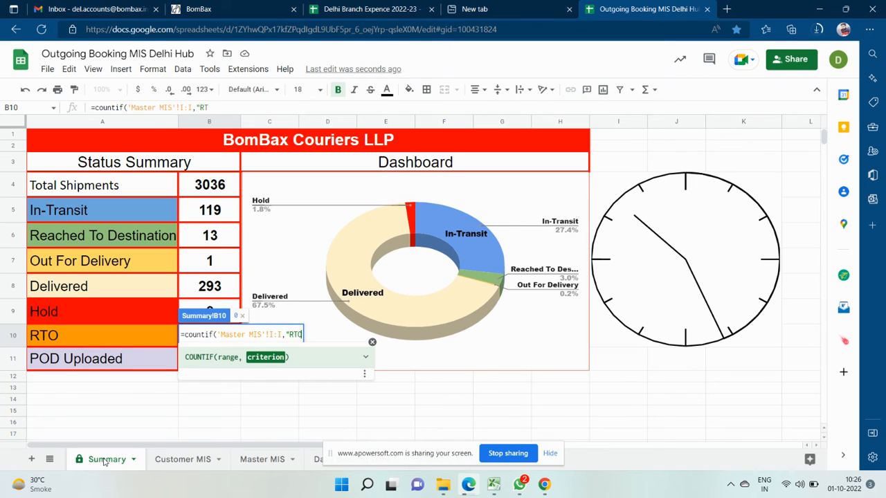
text("))
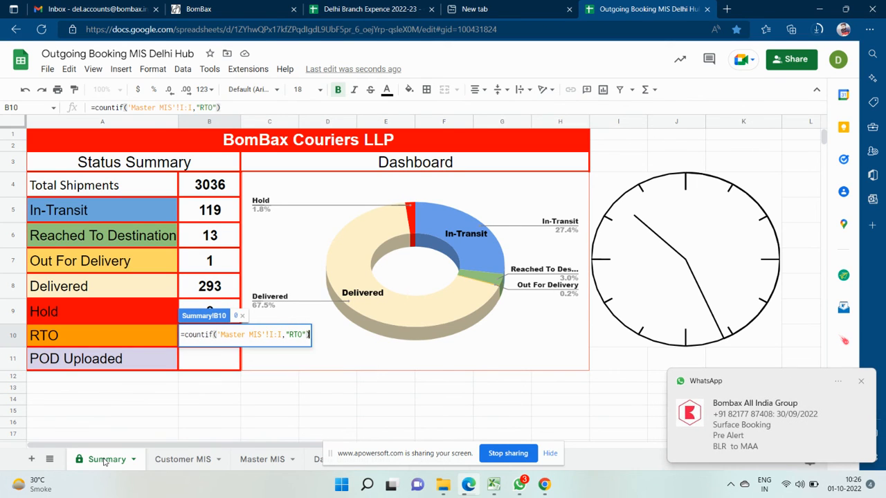
key(Return)
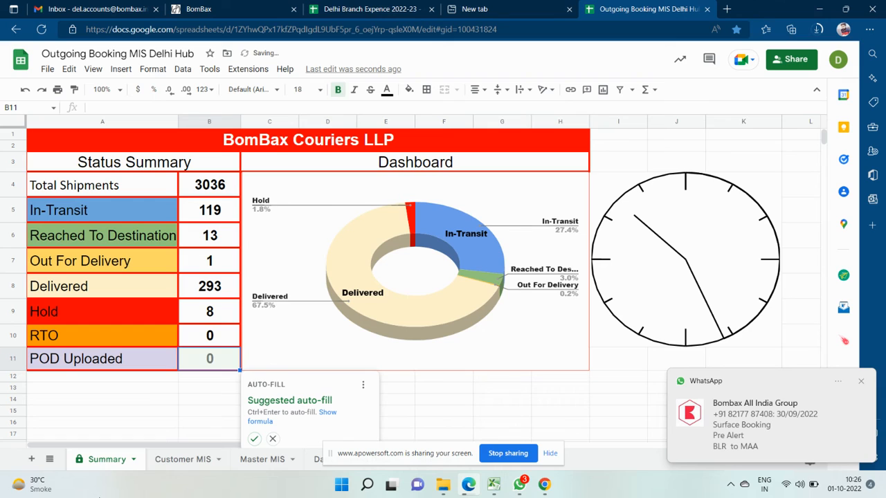
click(276, 439)
click(222, 336)
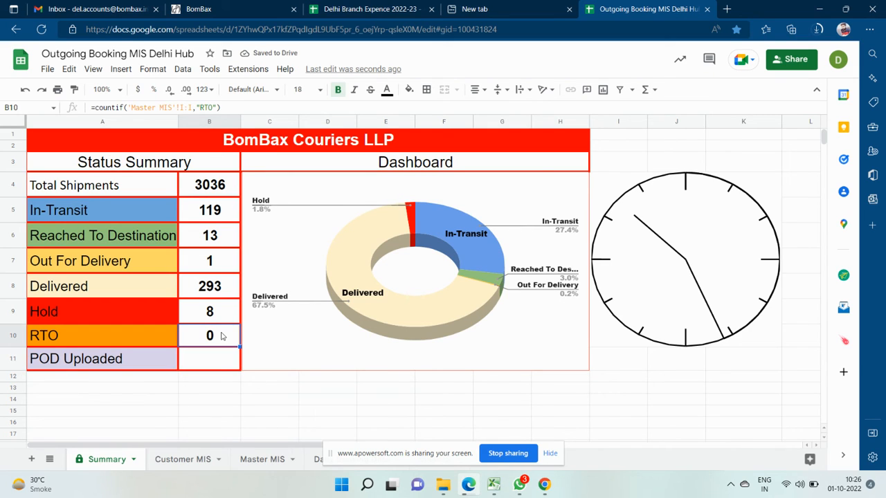
Enter a COUNTIF formula in the POD Uploaded cell B11 over Master MIS column I with the criterion "POD Uploaded"
click(210, 368)
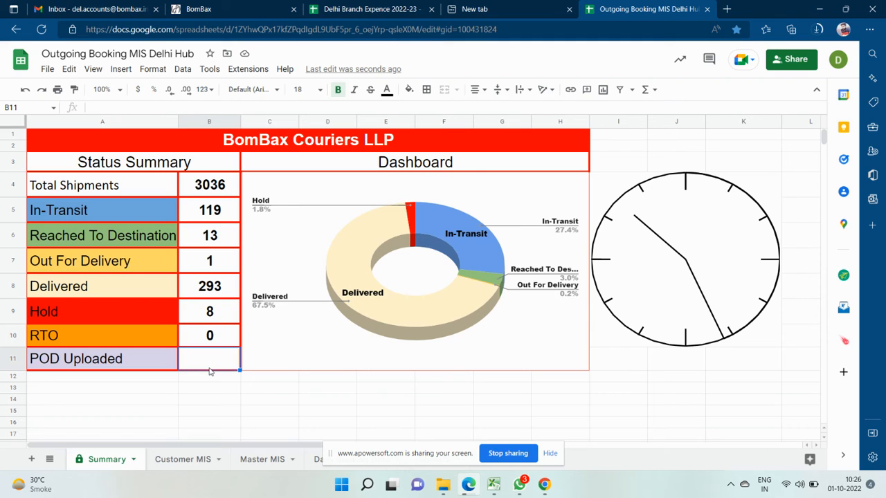
text(=V)
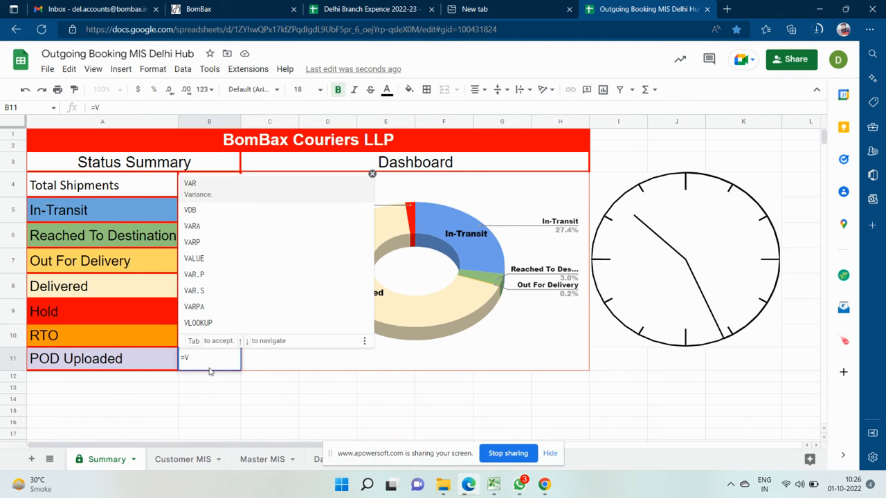
key(BackSpace)
key(BackSpace)
text(=COUNT)
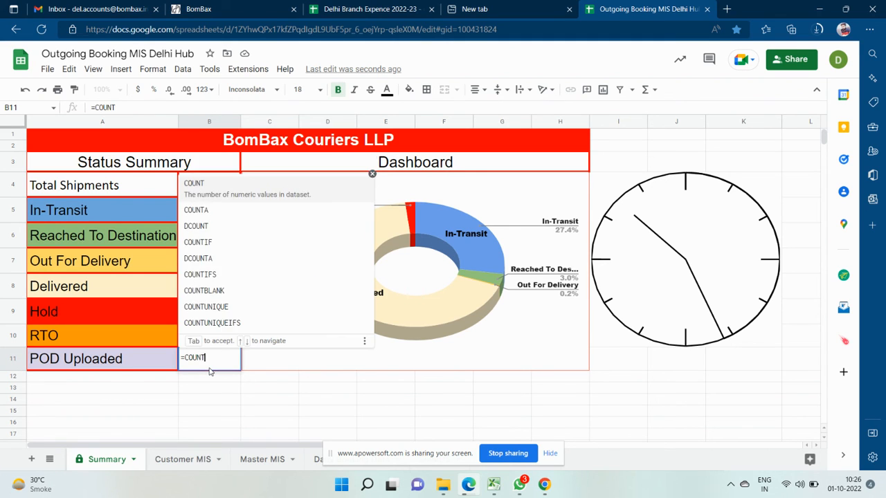
text(IF()
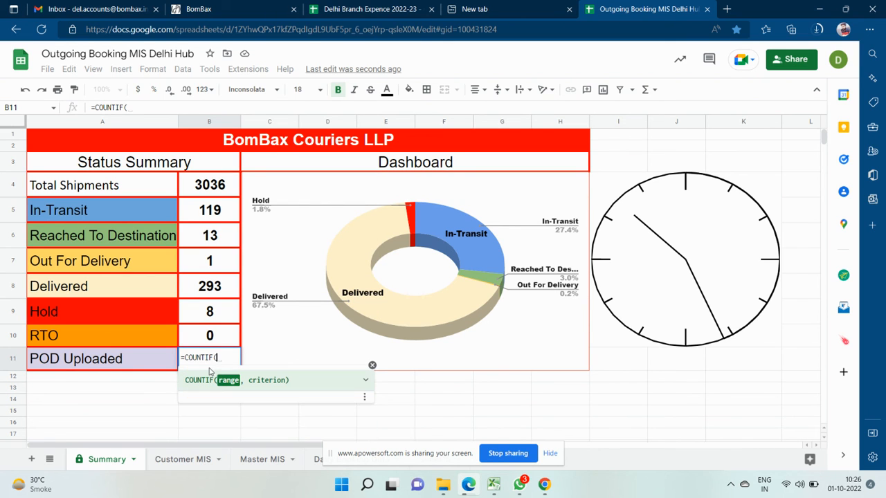
click(266, 463)
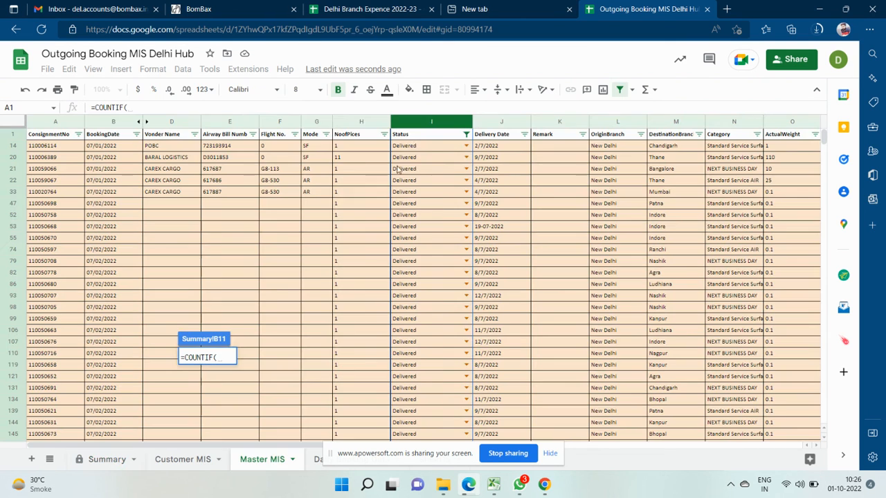
click(422, 125)
text(,)
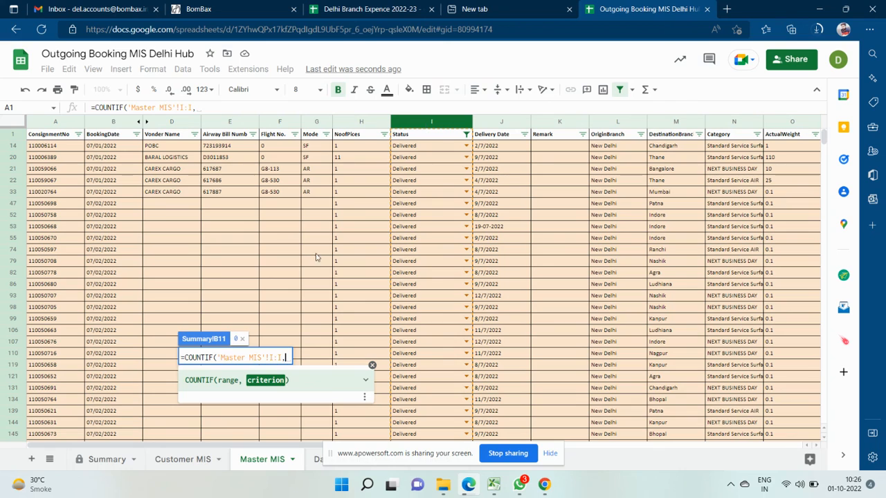
click(102, 462)
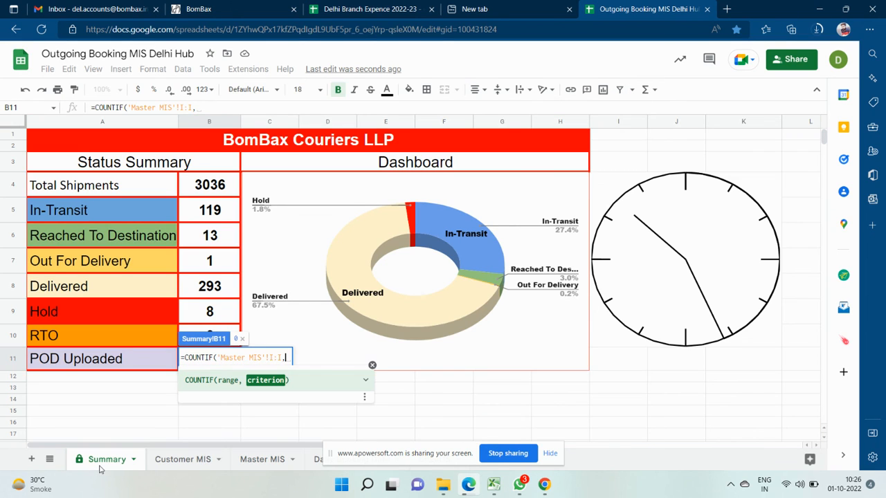
text(")
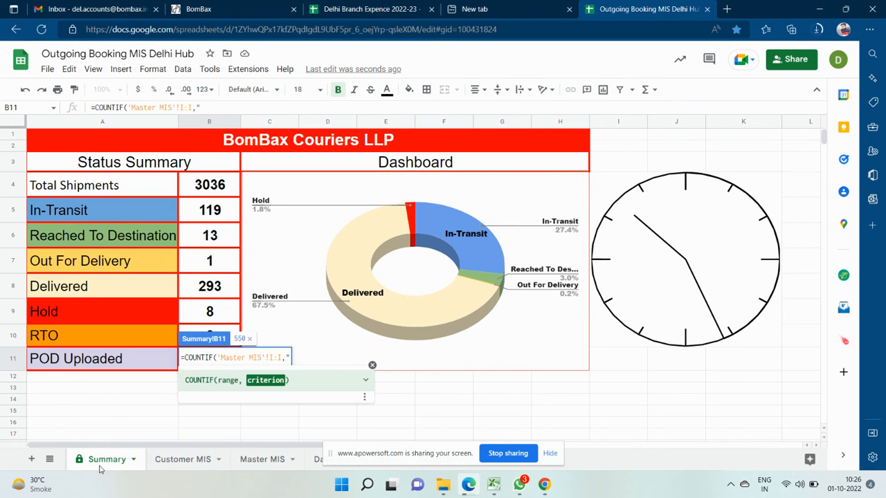
text(pod)
key(BackSpace)
key(BackSpace)
key(BackSpace)
text(POF)
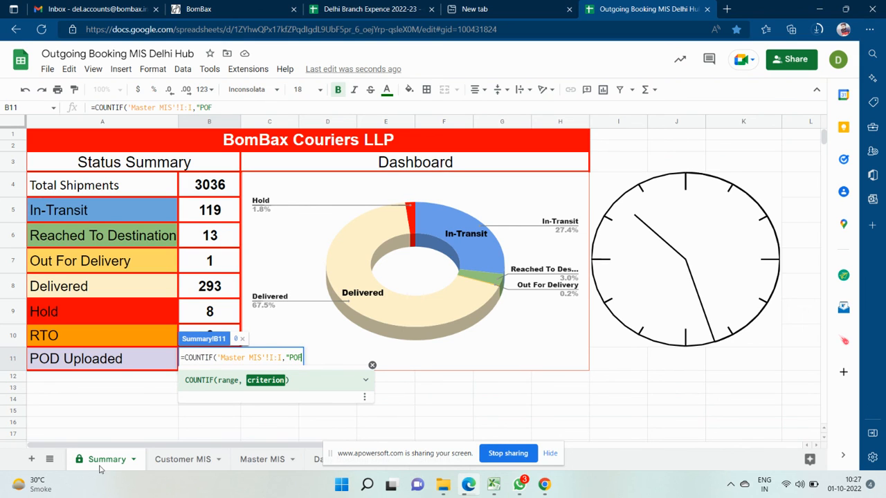
key(BackSpace)
text(D Uploaded)
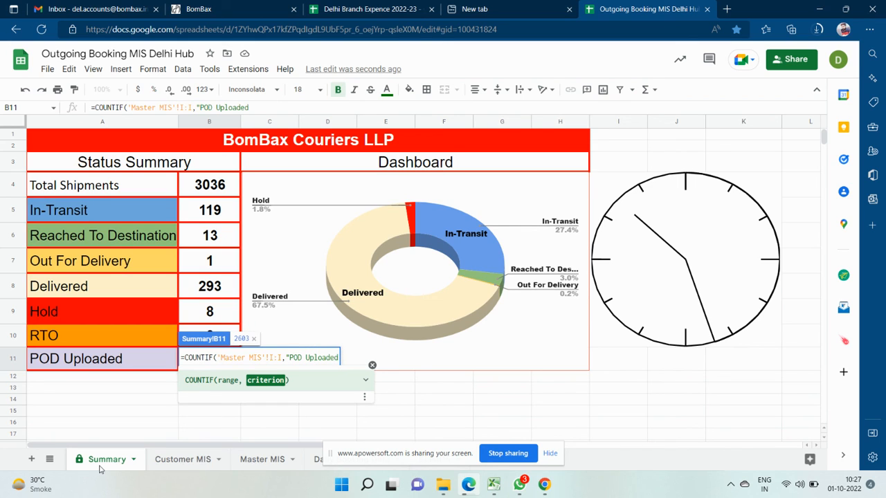
text("))
key(Return)
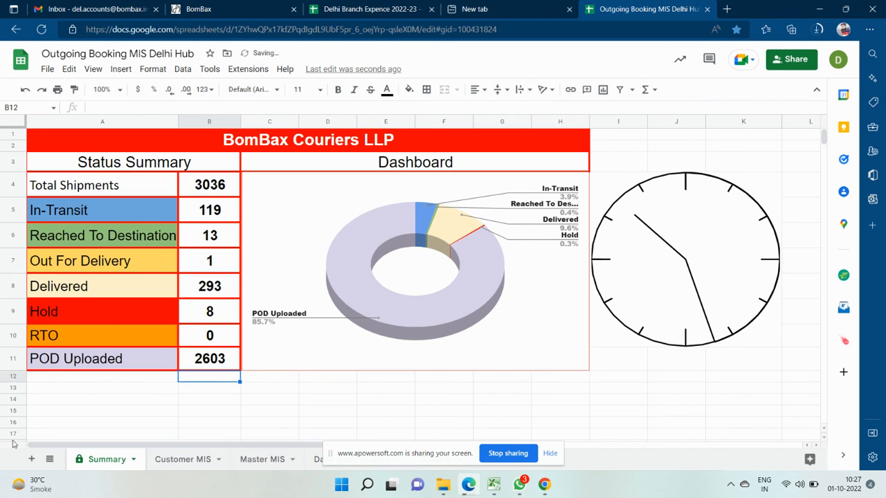
Enter the note "Esay To Use" in cell A14 below the status table
click(108, 401)
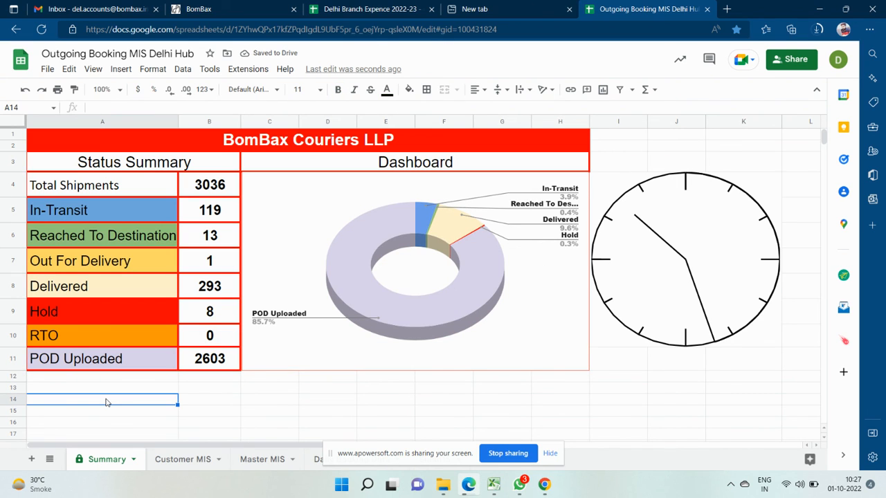
text(Esy=)
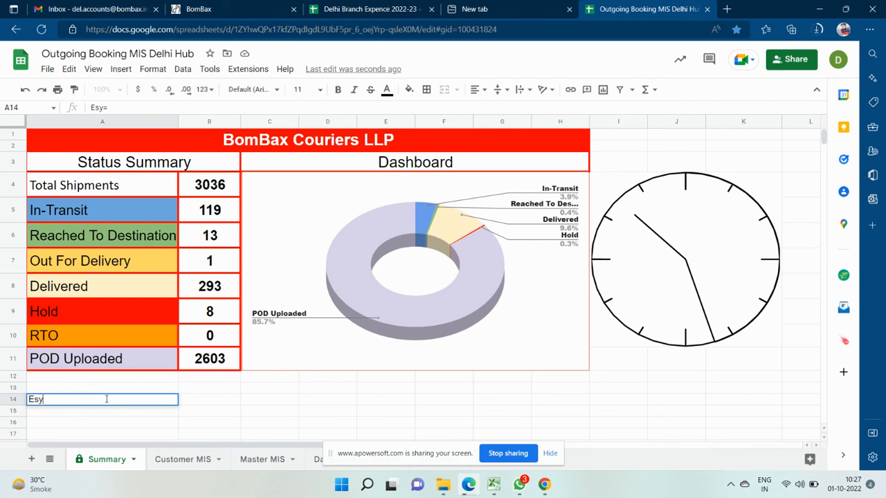
key(BackSpace)
text(ay To Use)
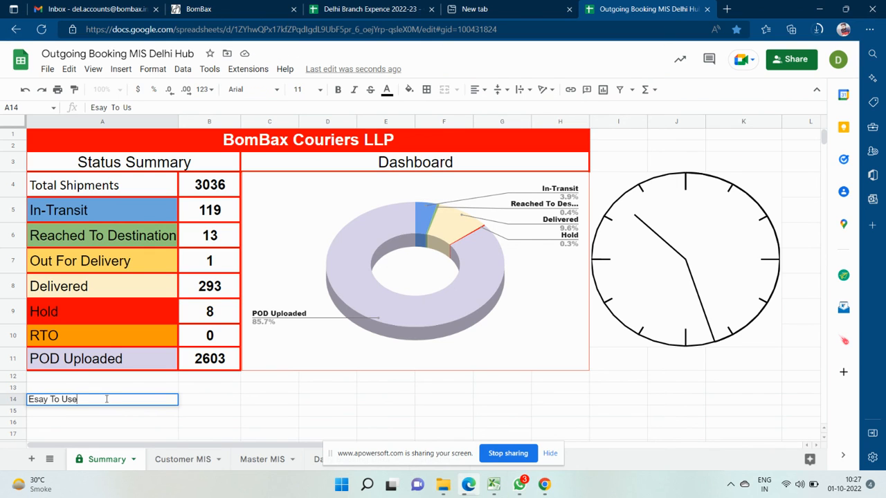
key(Return)
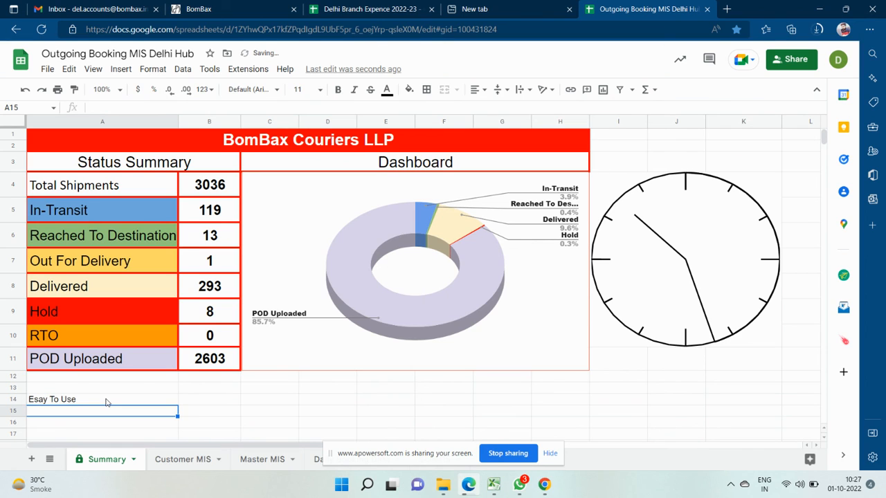